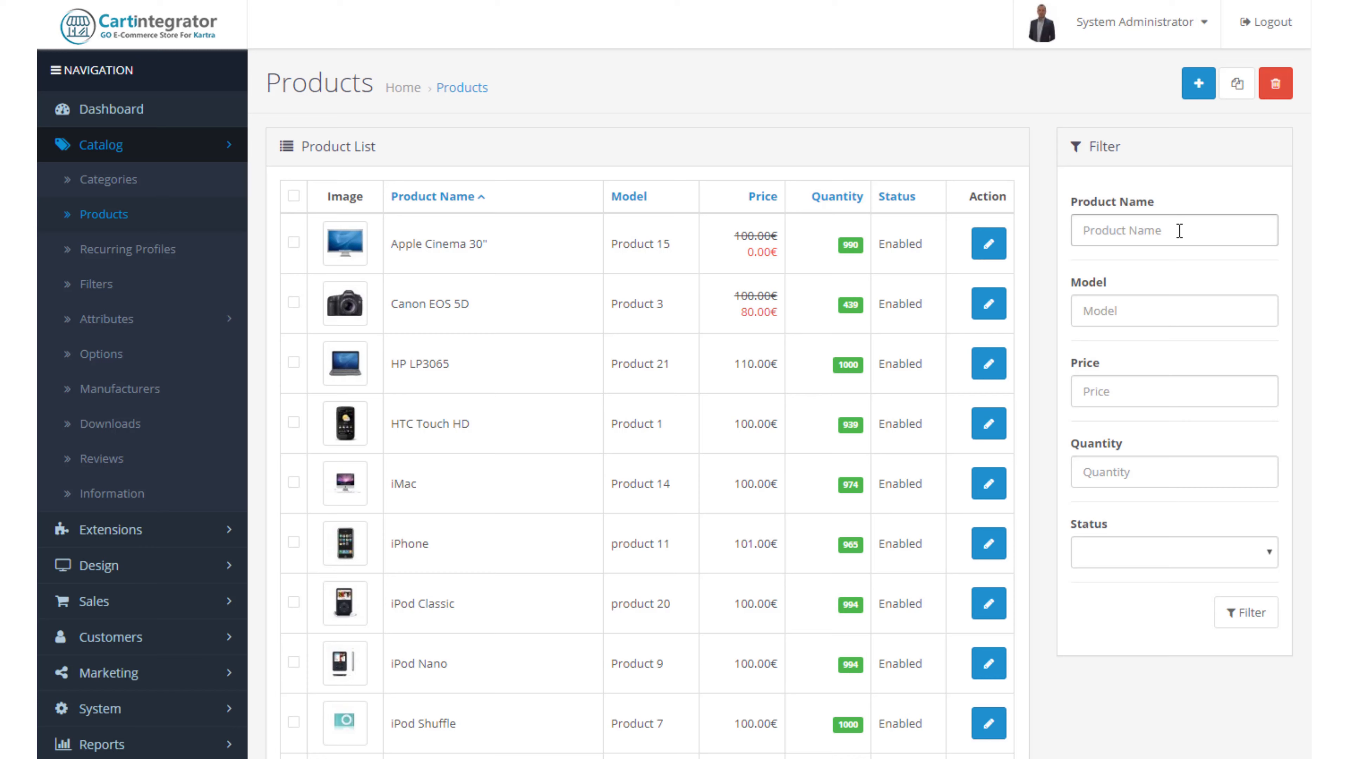
Step: Filter the product list by the product name Nikon D300
left_click(1178, 230)
type("nik")
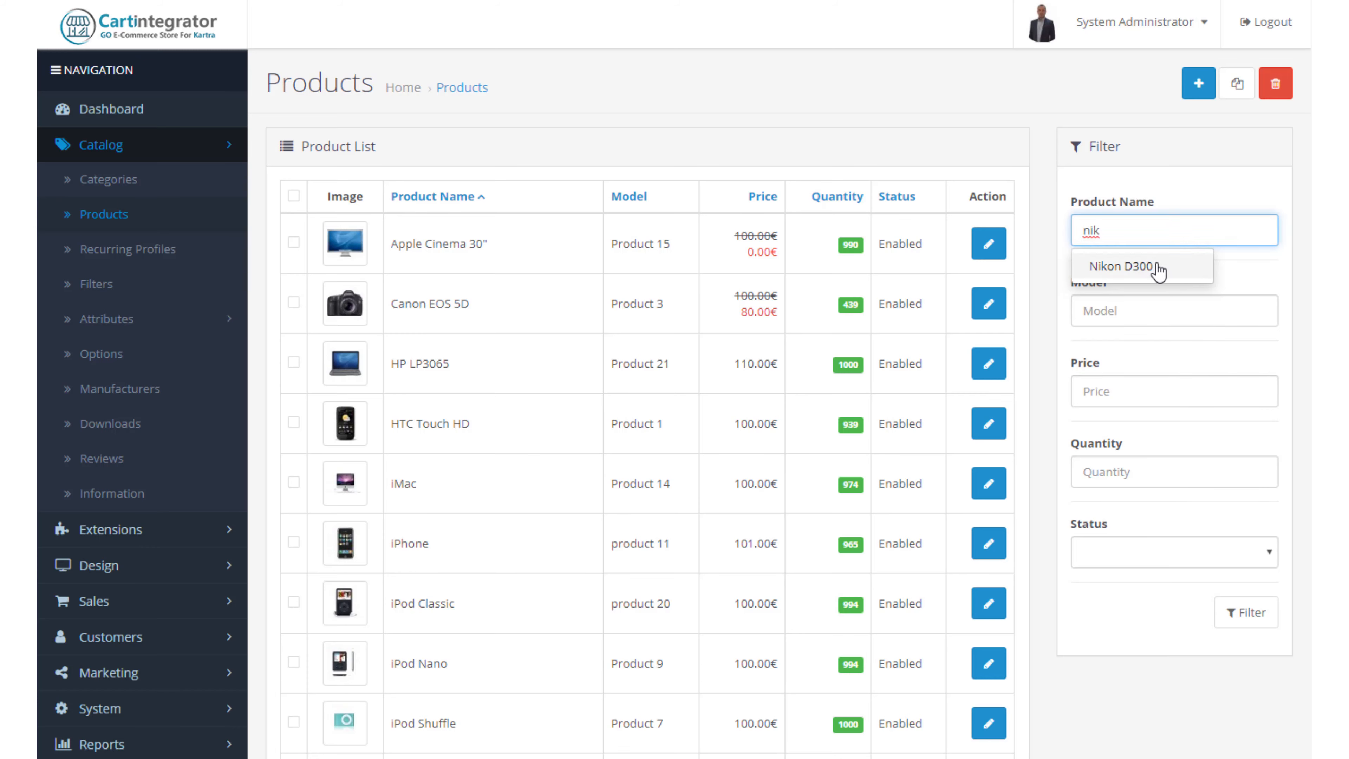
left_click(1141, 266)
left_click(1256, 619)
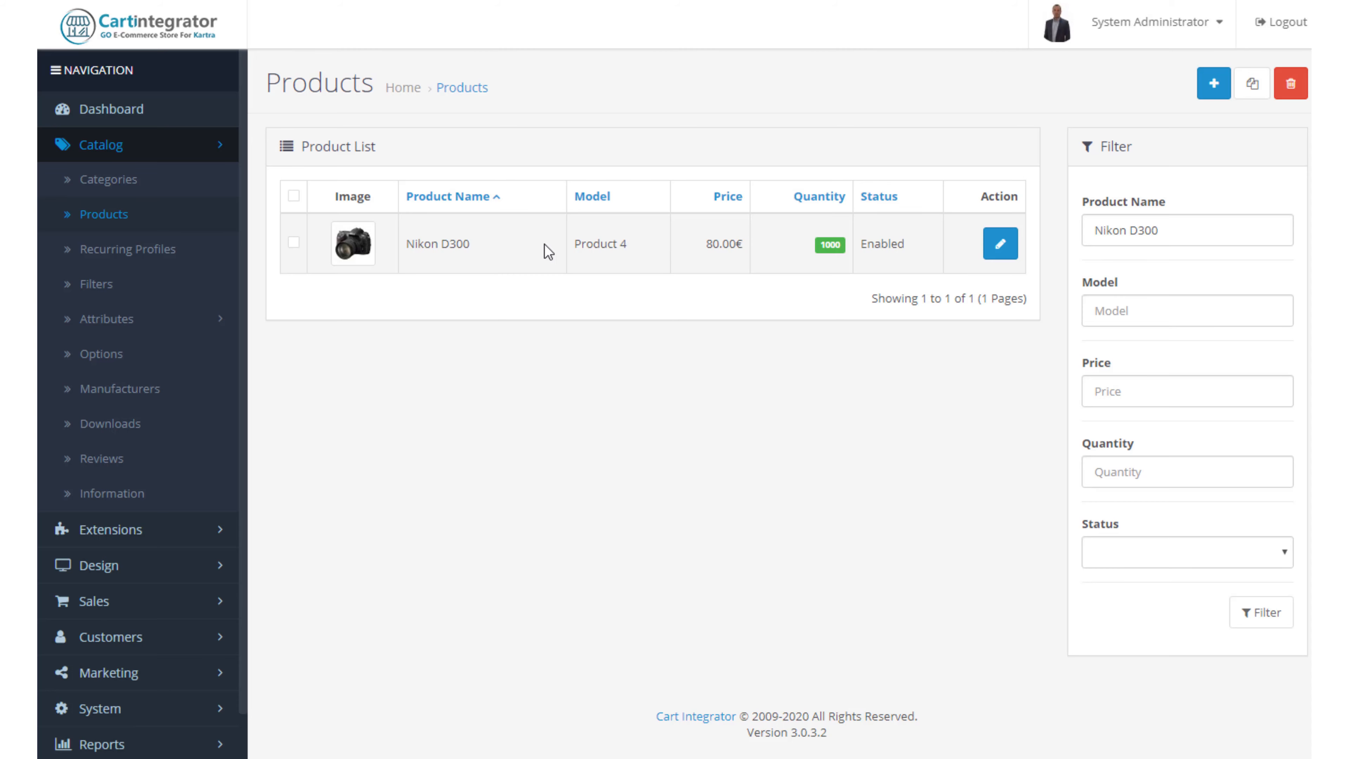
Step: Check the status filter choices and open the Nikon D300 product for editing
left_click(1152, 470)
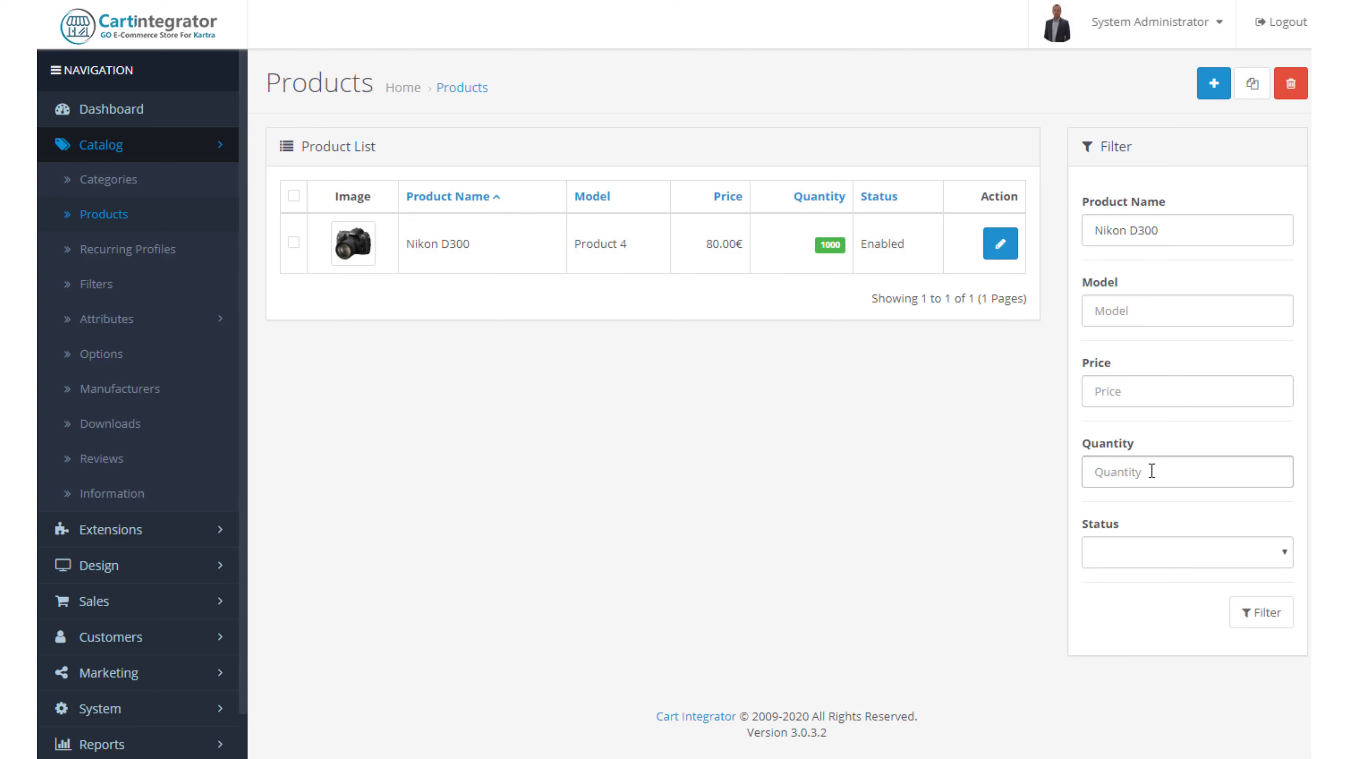
left_click(1185, 561)
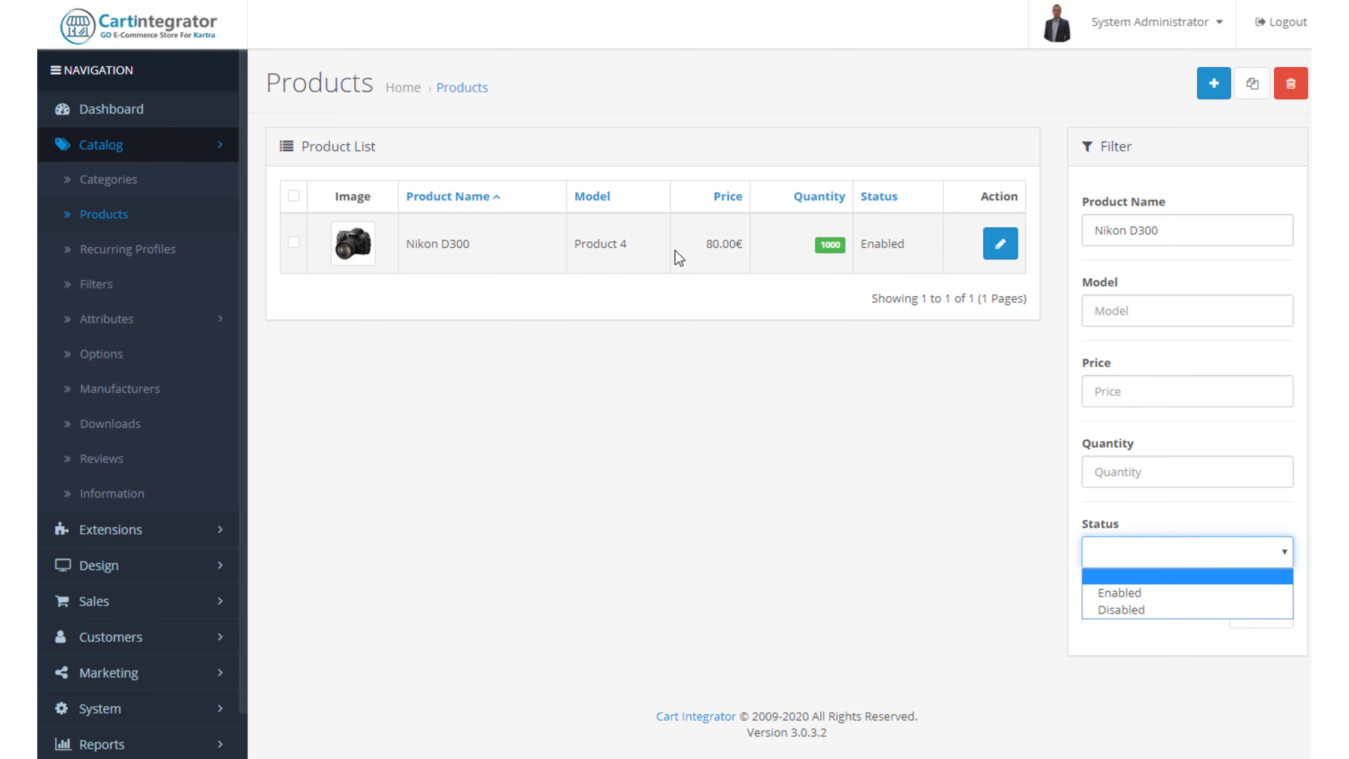
left_click(999, 244)
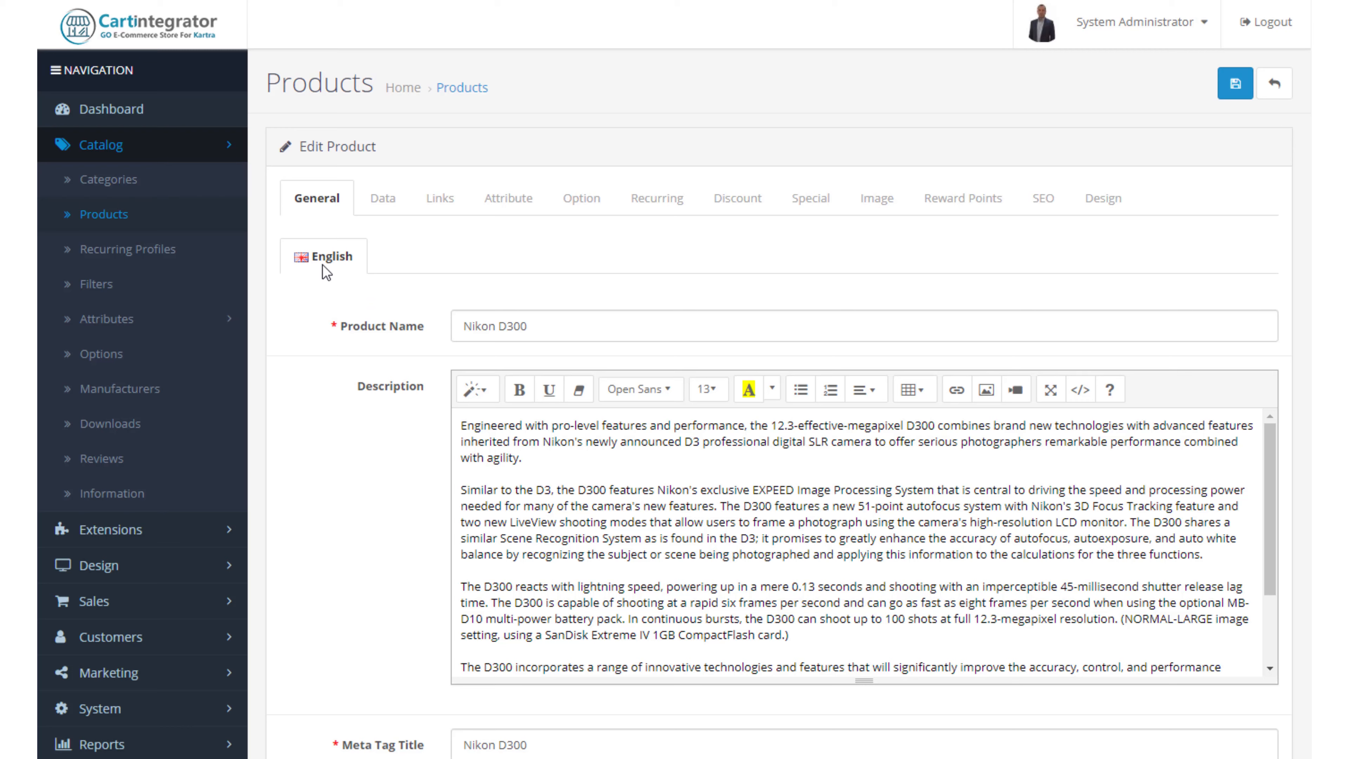
Step: Review the product's general details, from the description and meta tags to the choices offered for Tag for Kartra
scroll(325, 264, "down", 3)
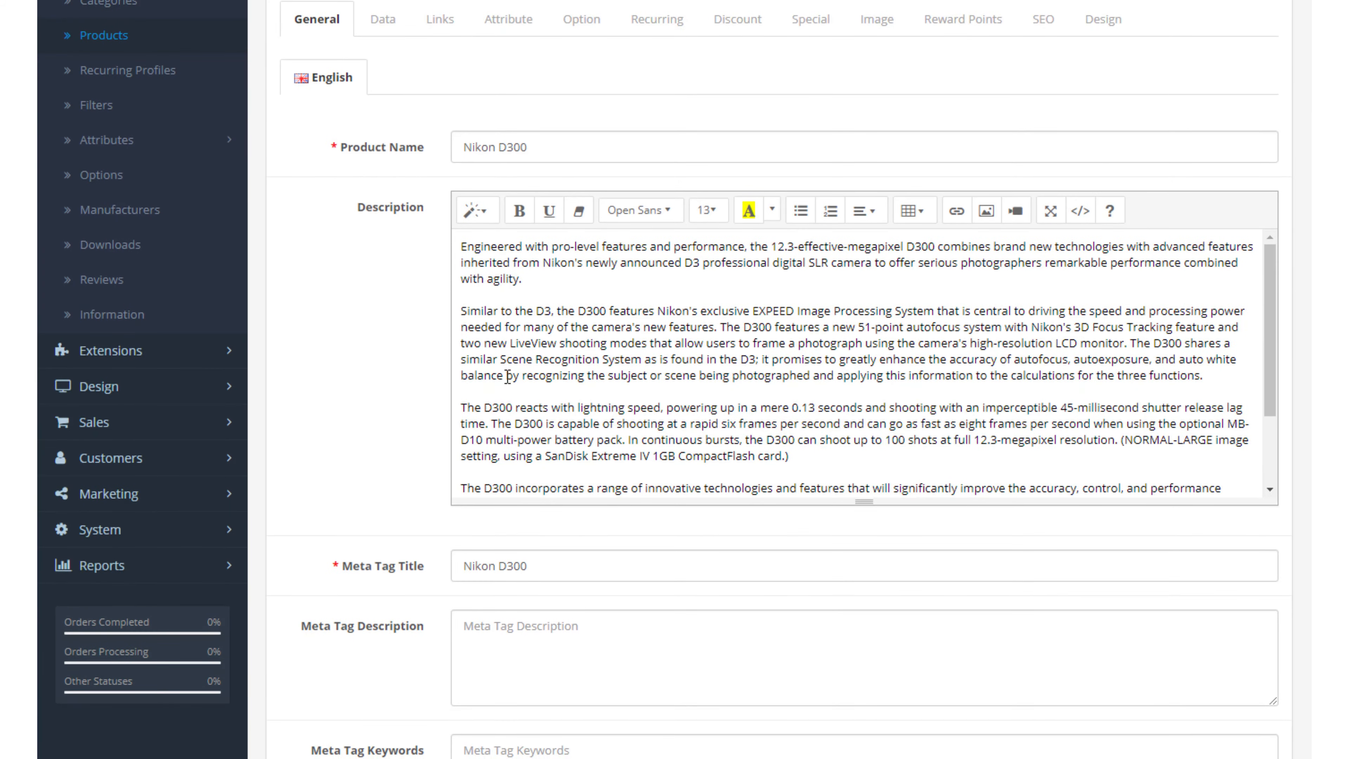
scroll(506, 372, "down", 2)
scroll(388, 572, "down", 5)
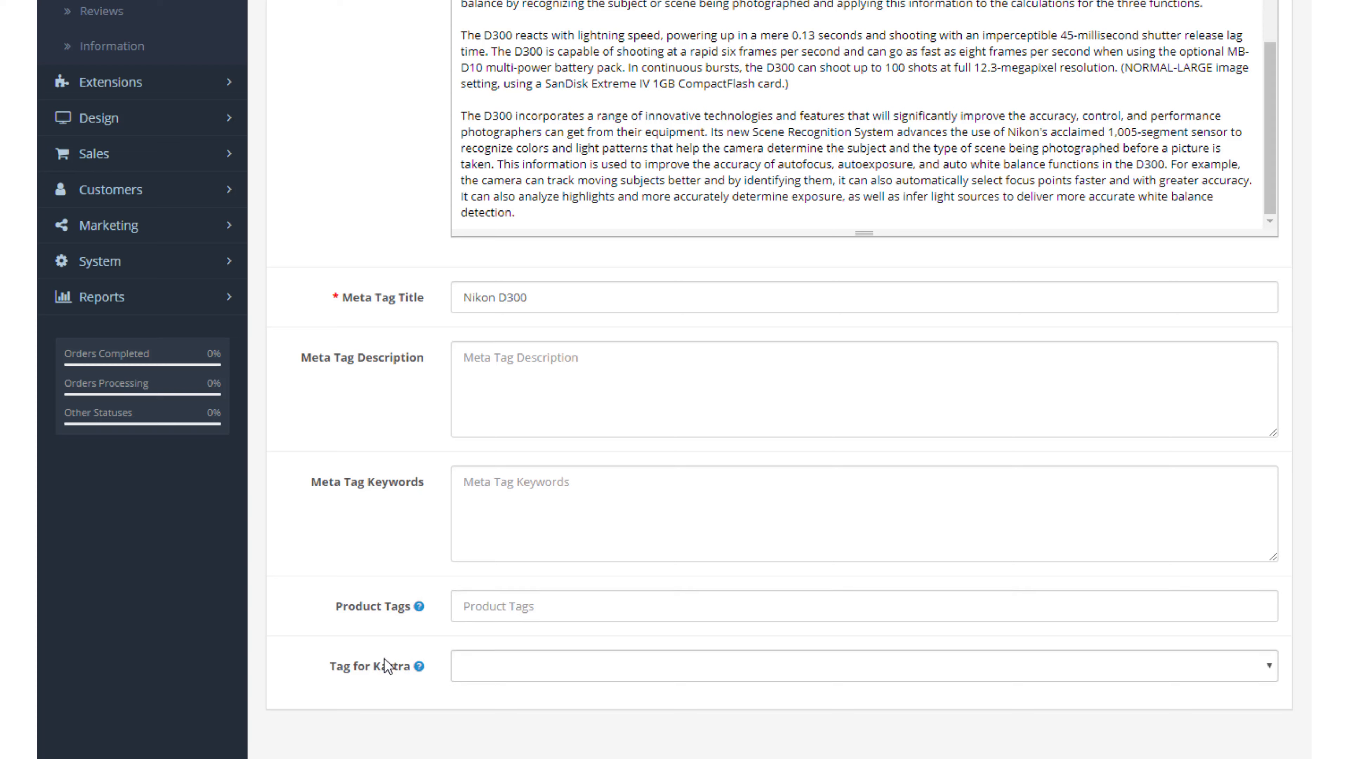
mouse_move(380, 670)
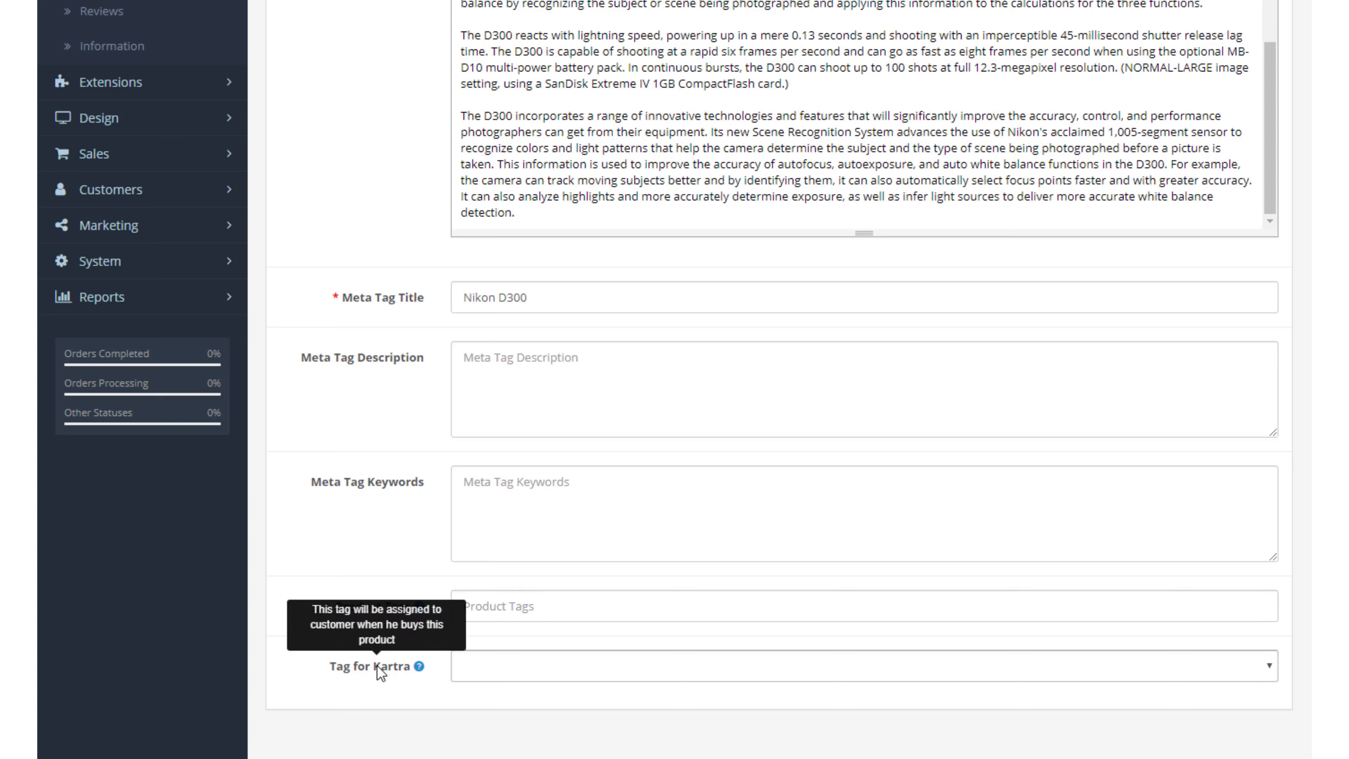
left_click(603, 677)
left_click(606, 675)
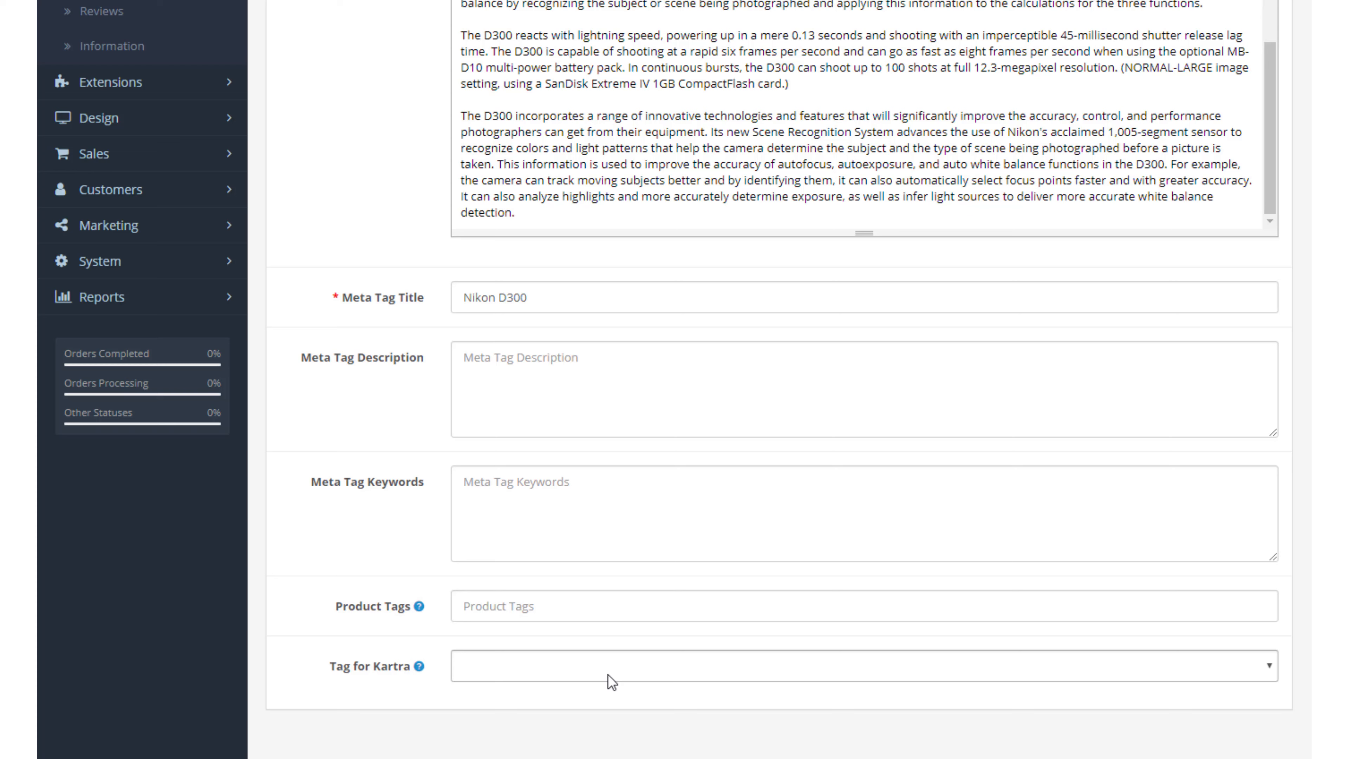
left_click(609, 675)
left_click(609, 674)
left_click(609, 675)
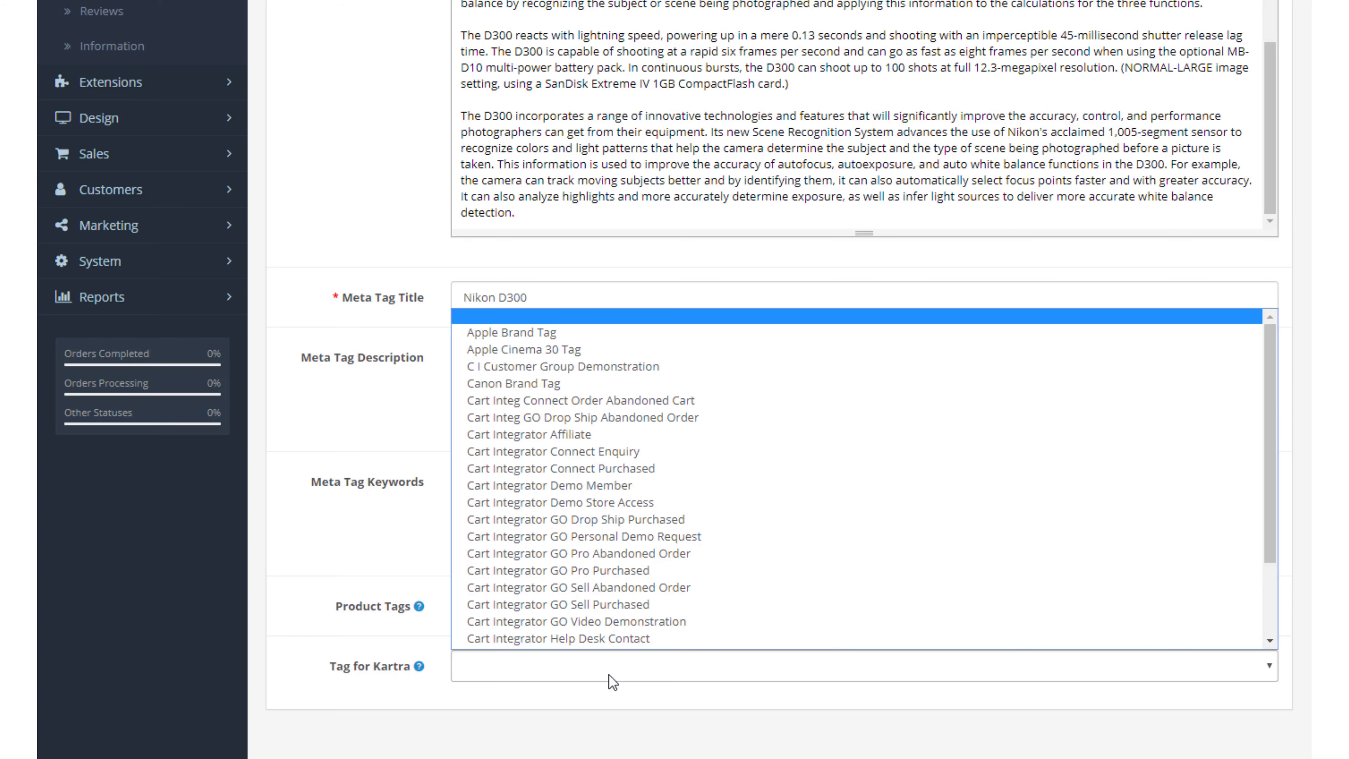
left_click(609, 675)
scroll(410, 300, "up", 8)
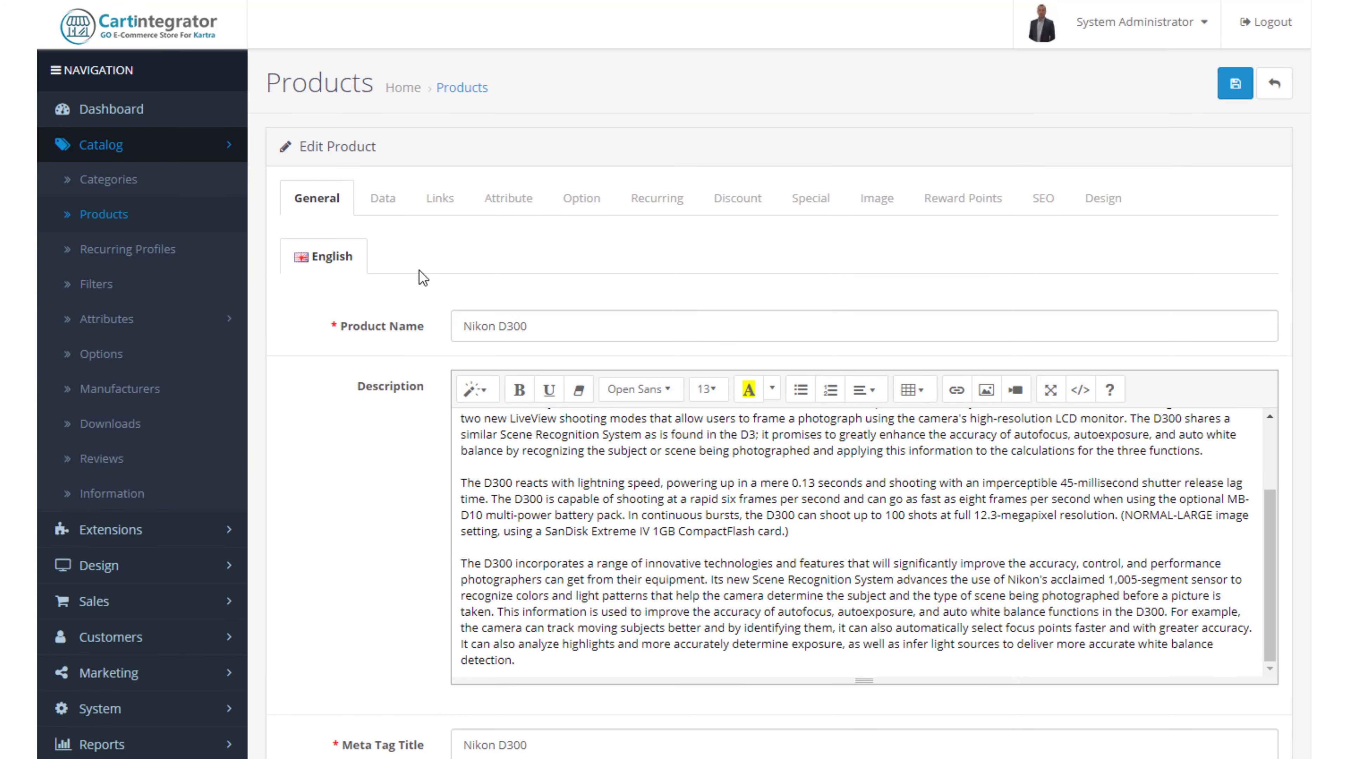
Step: Open the product's Data section and examine the model, identifier codes, location, price and tax class fields
left_click(386, 207)
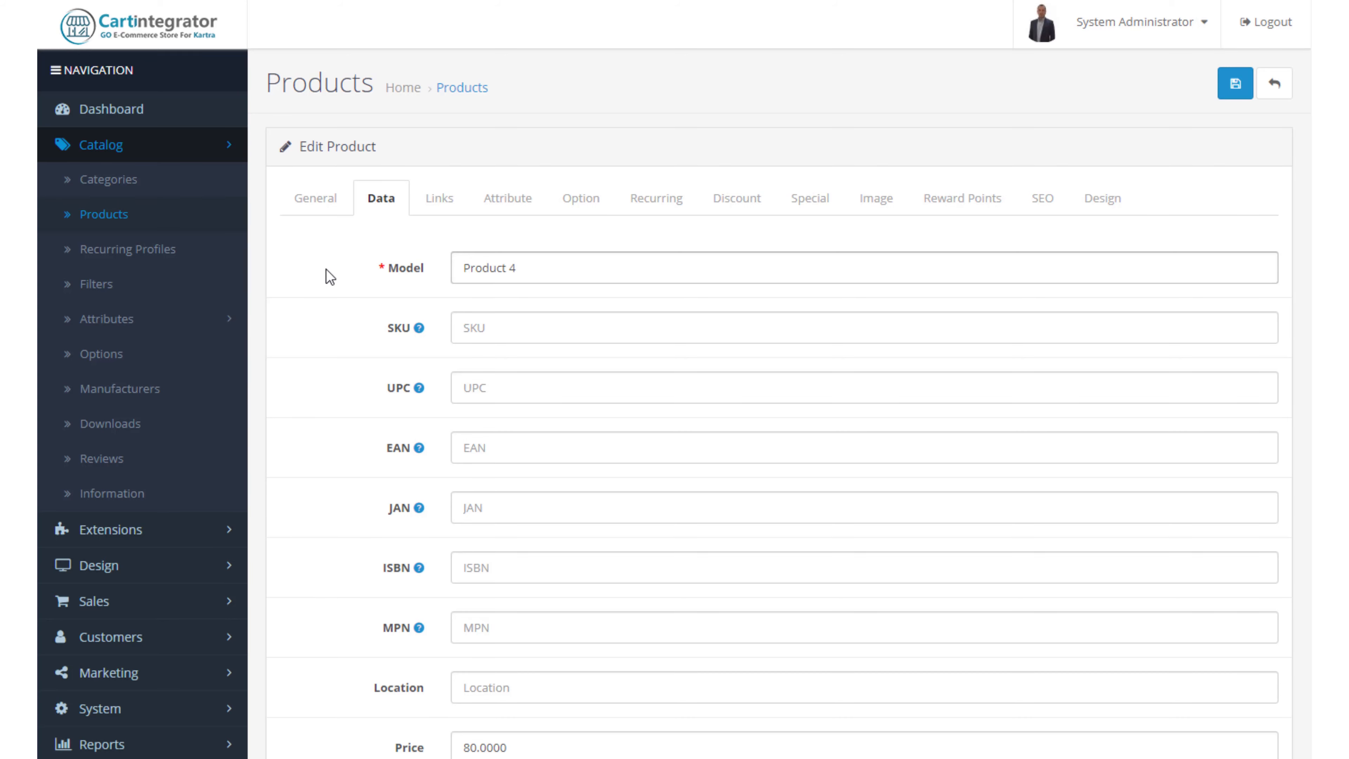
scroll(455, 300, "down", 2)
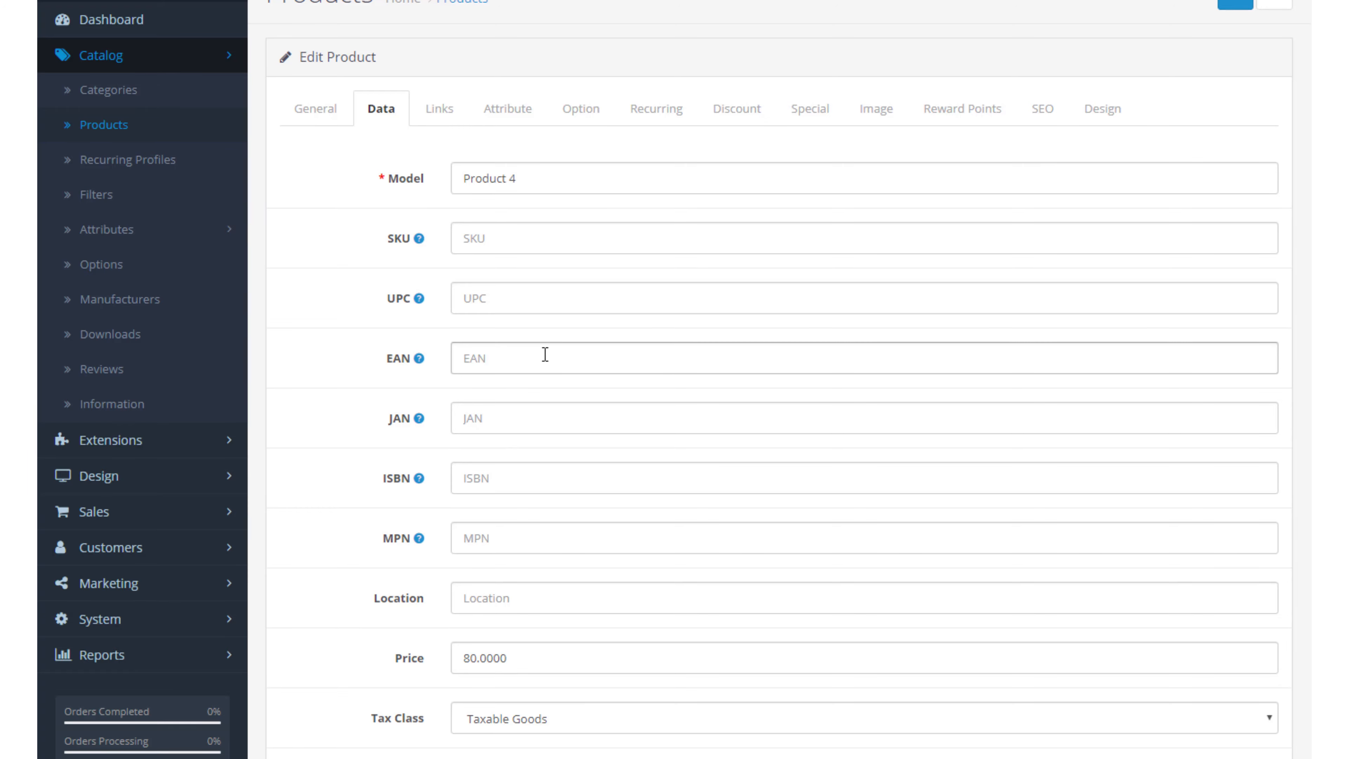
scroll(551, 350, "down", 2)
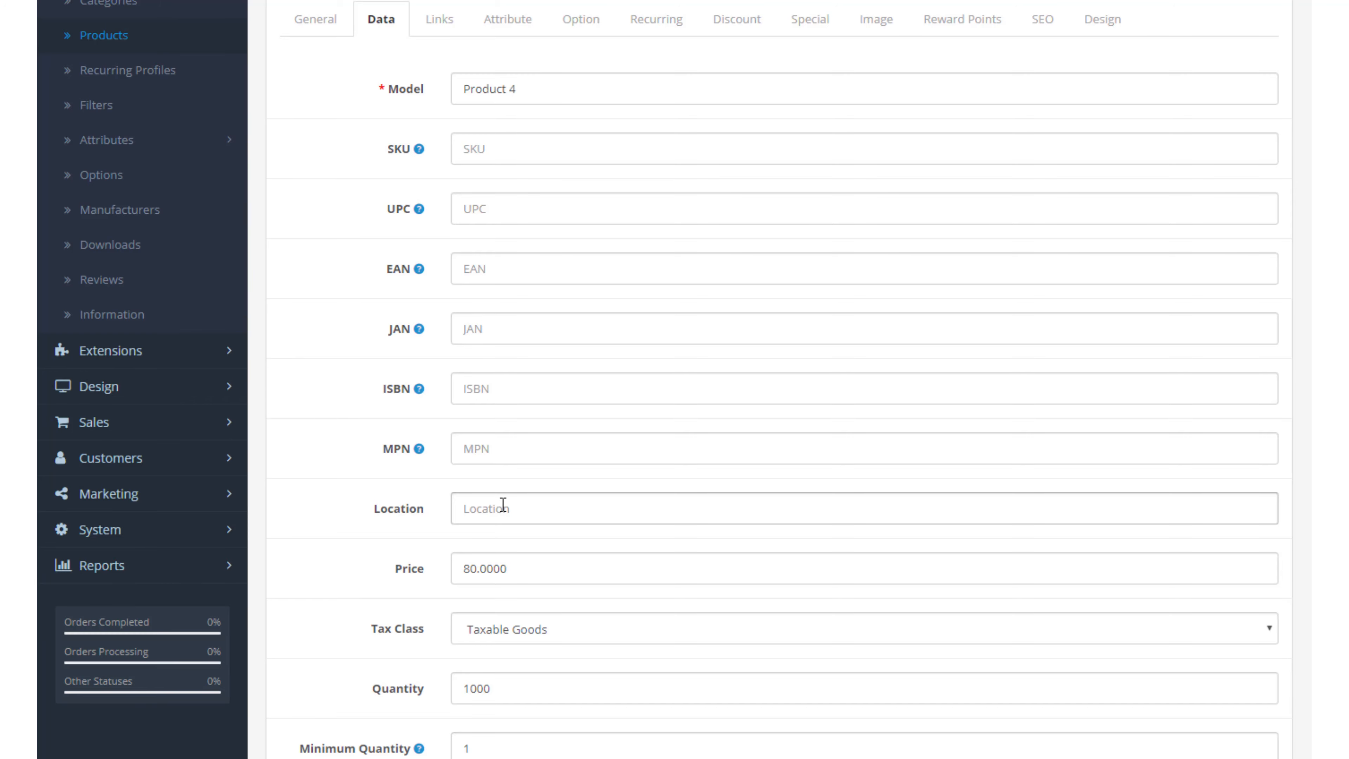
scroll(503, 504, "down", 2)
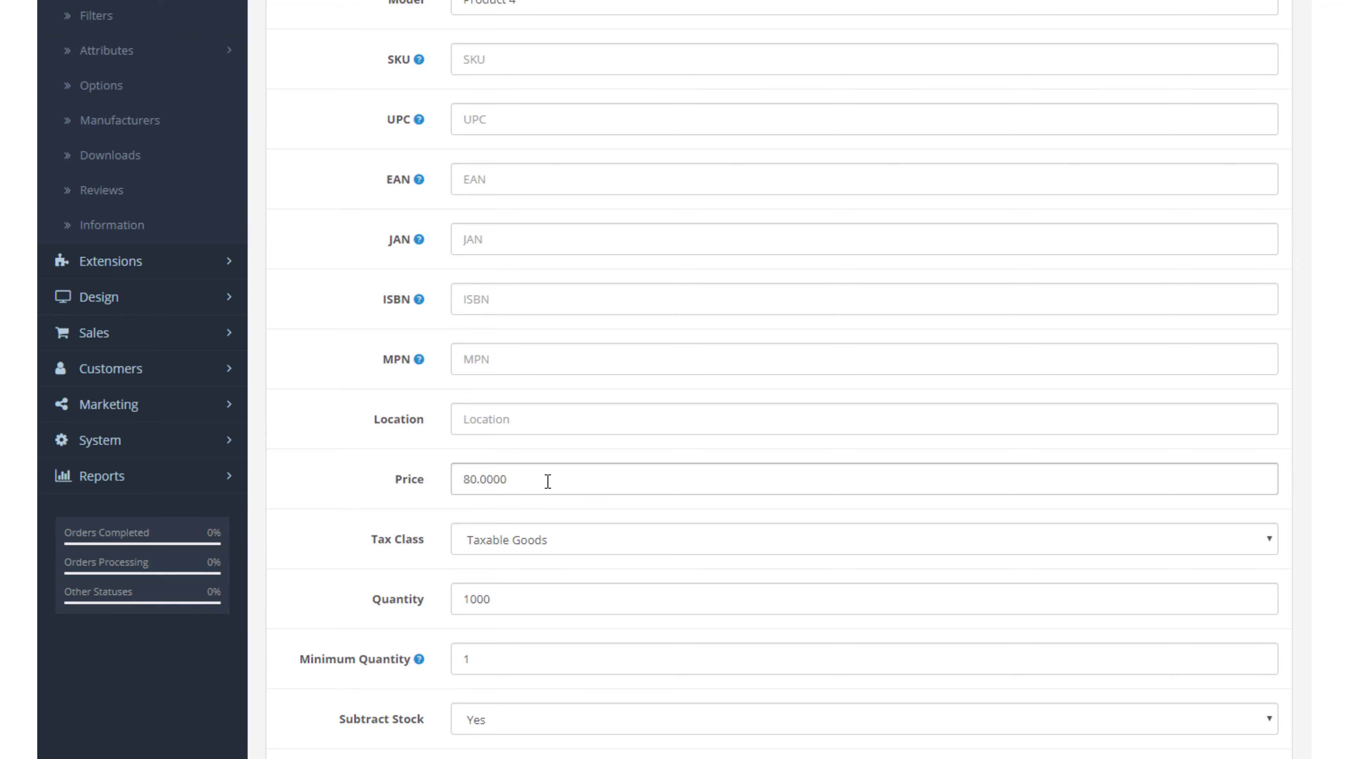
left_click(579, 550)
left_click(579, 551)
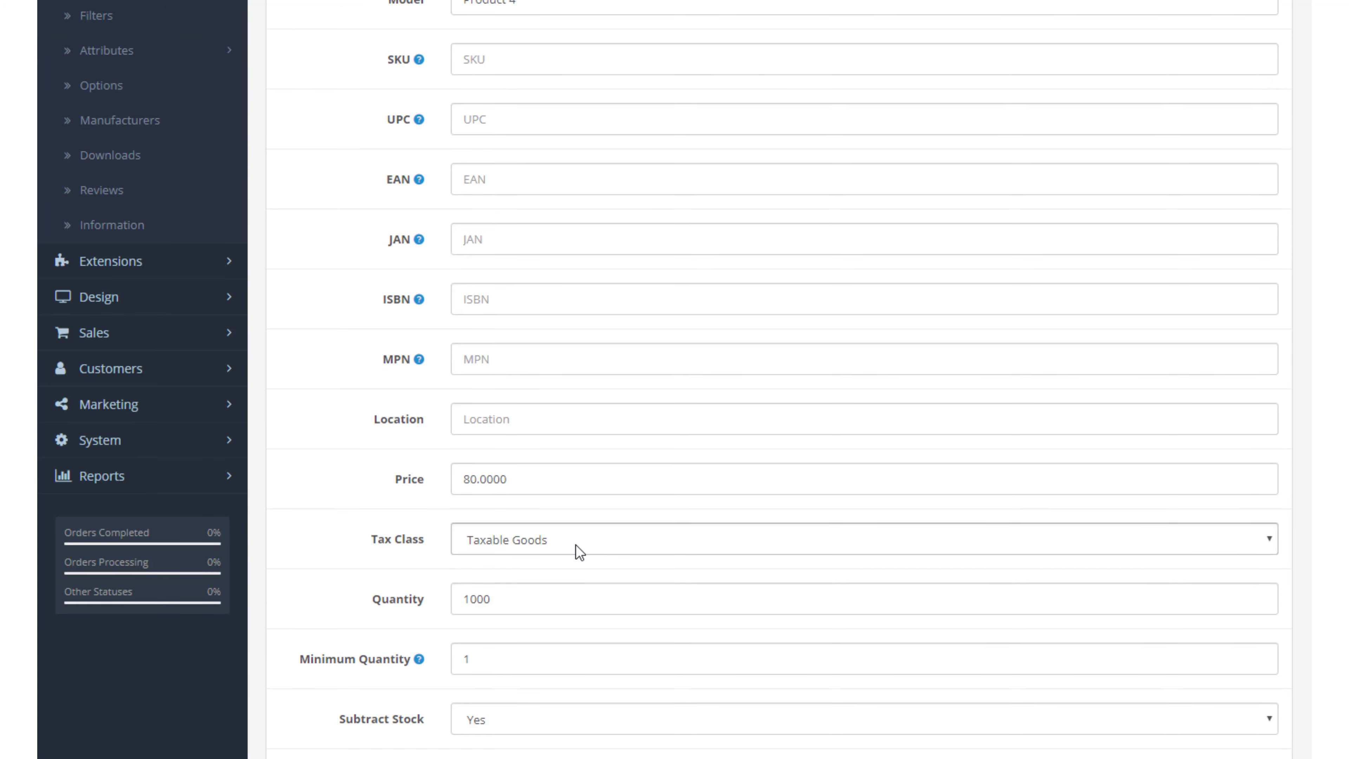
left_click(579, 550)
left_click(579, 550)
Step: Examine the product's quantity, out-of-stock status, shipping, availability date and dimension fields, including the length class choices
scroll(584, 478, "down", 3)
left_click(577, 424)
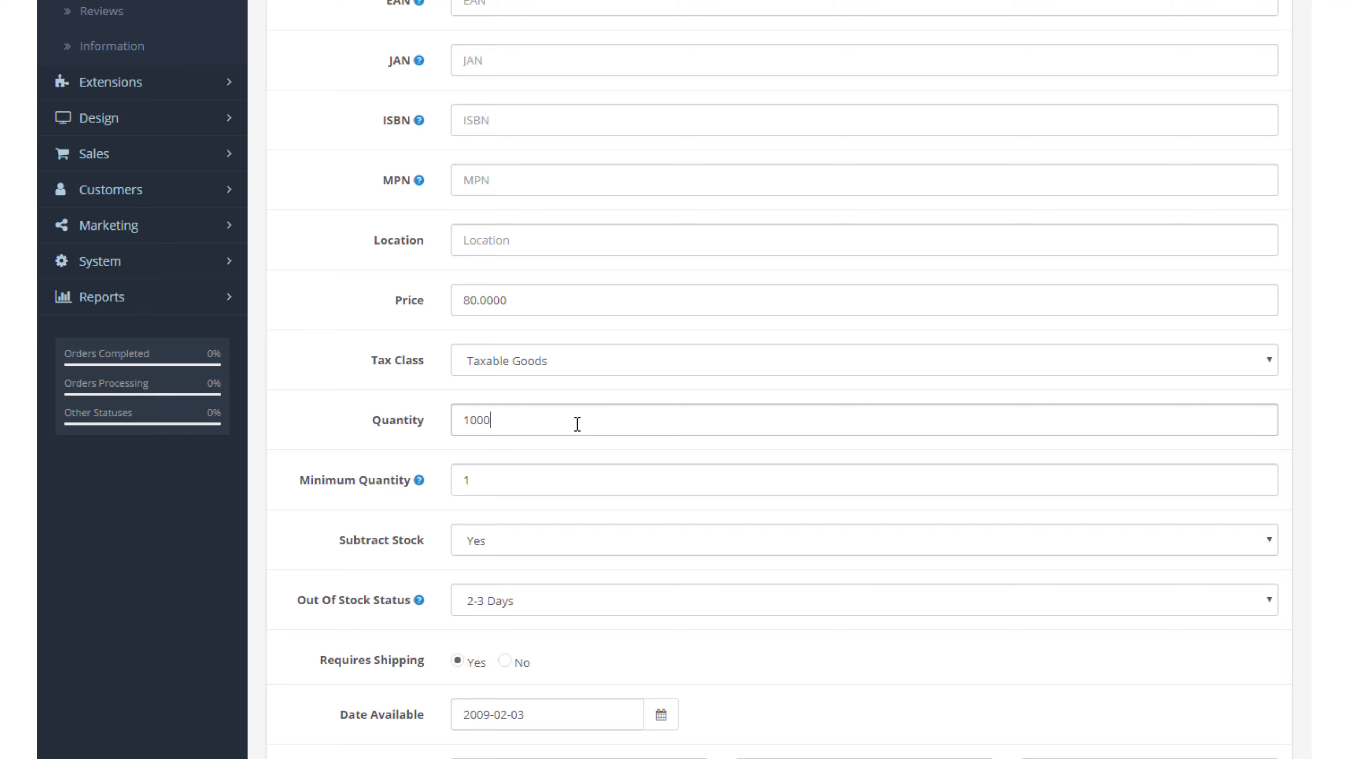
left_click(577, 423)
mouse_move(417, 488)
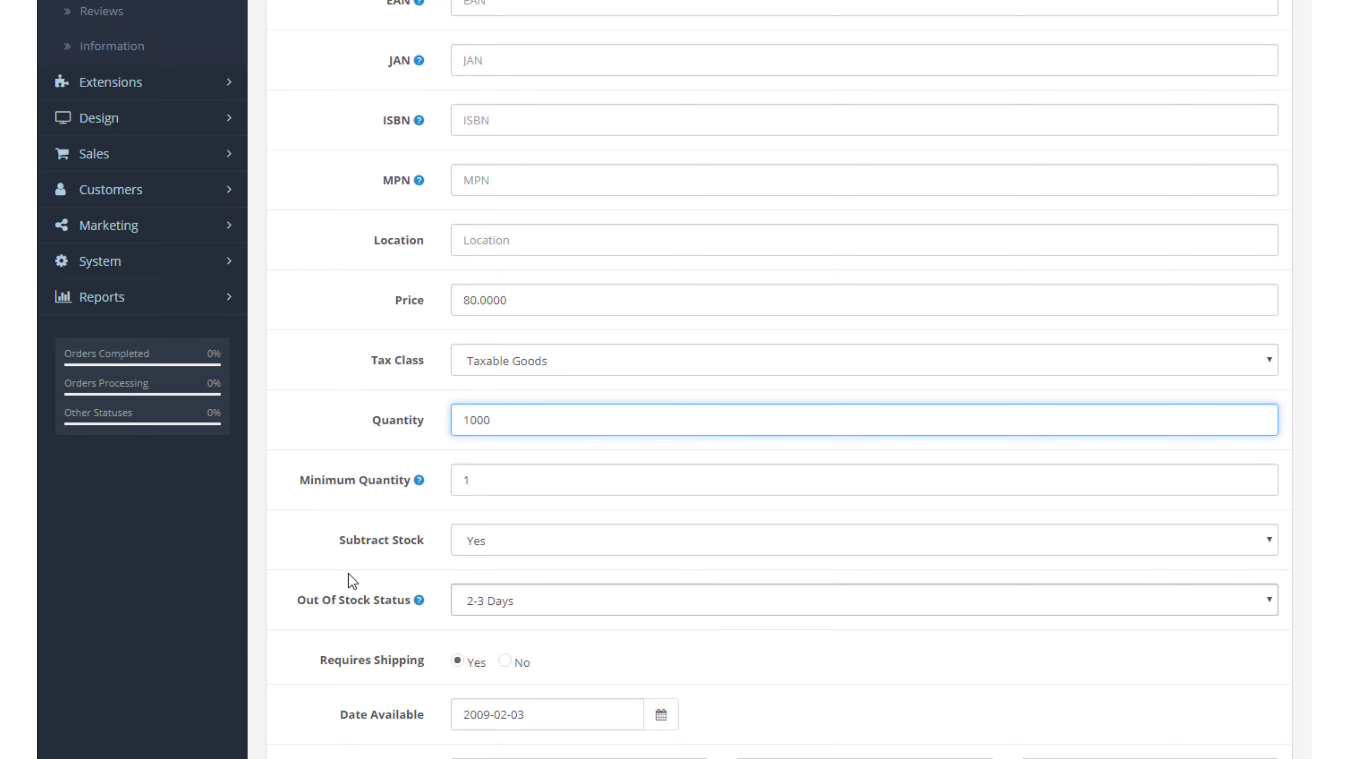
left_click(581, 603)
left_click(580, 603)
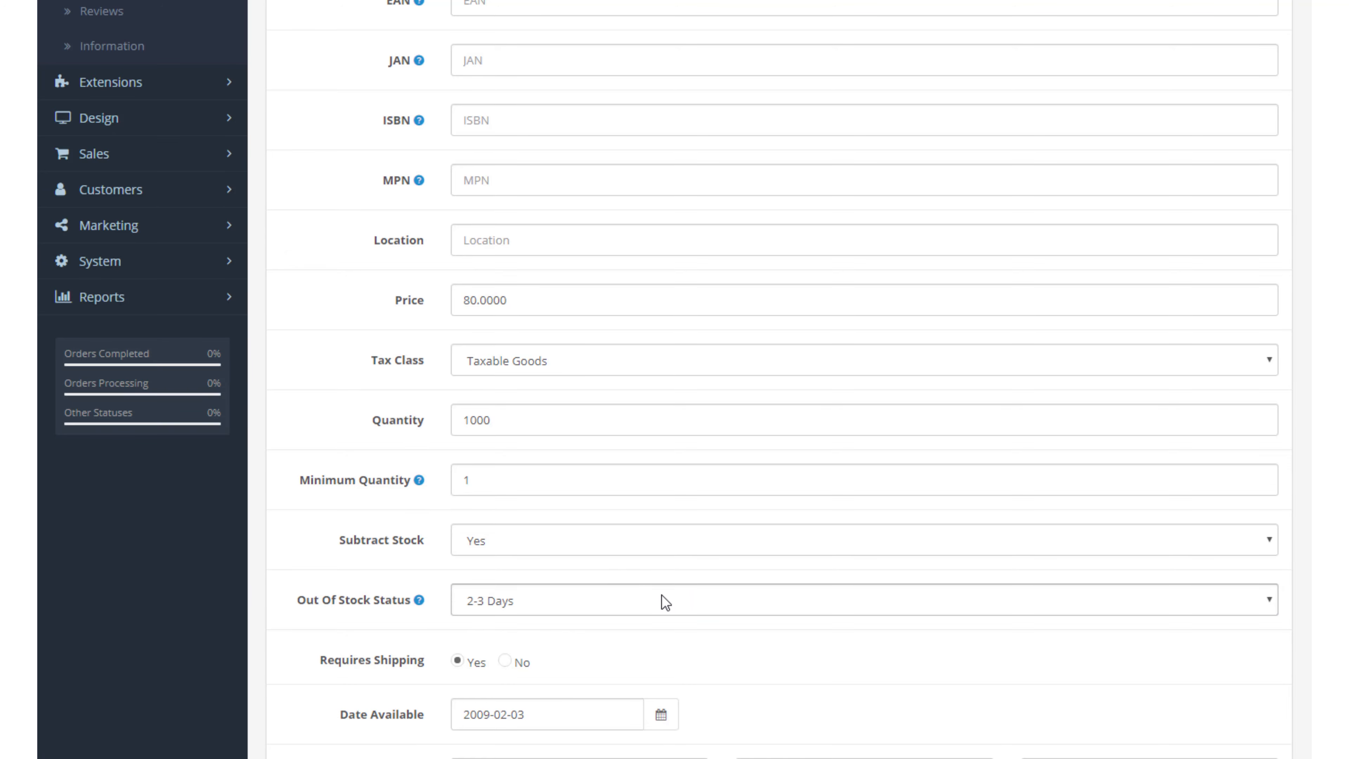
scroll(639, 574, "down", 2)
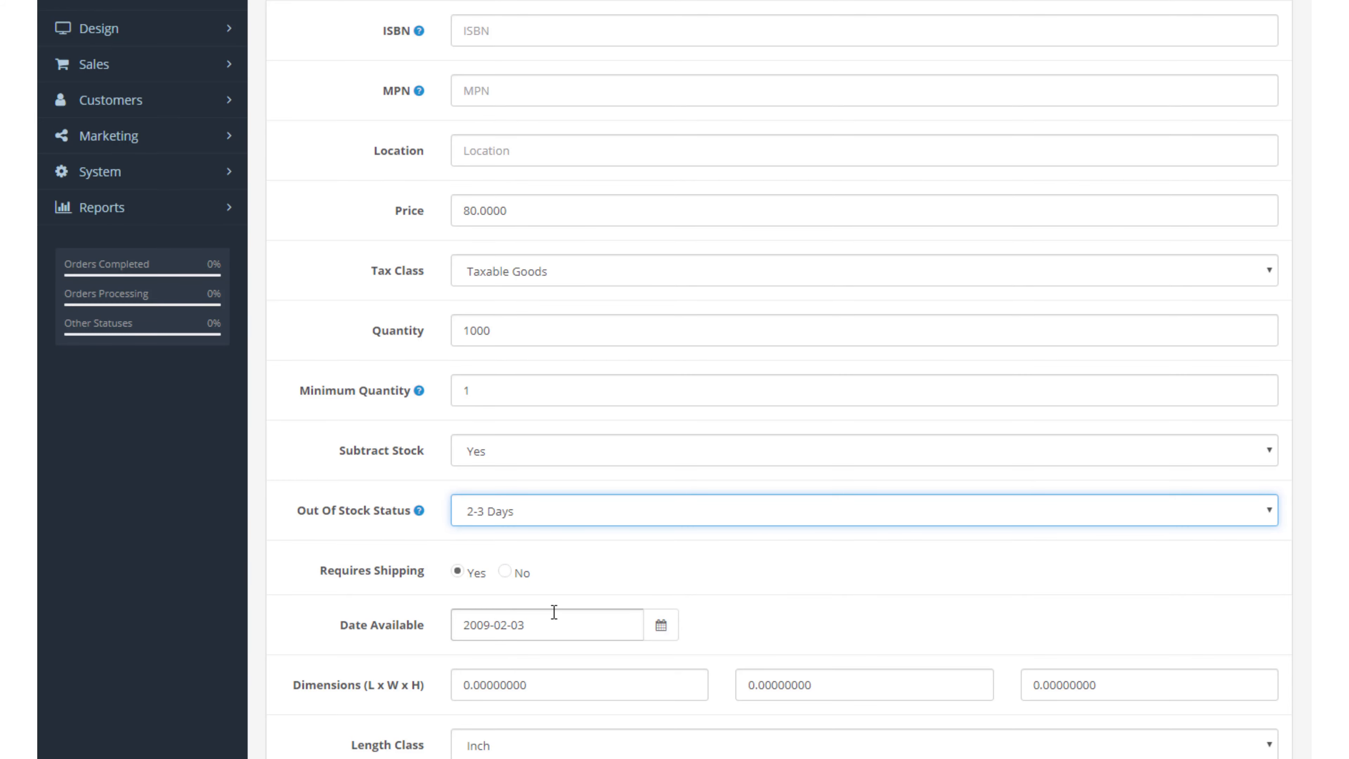
scroll(651, 599, "down", 3)
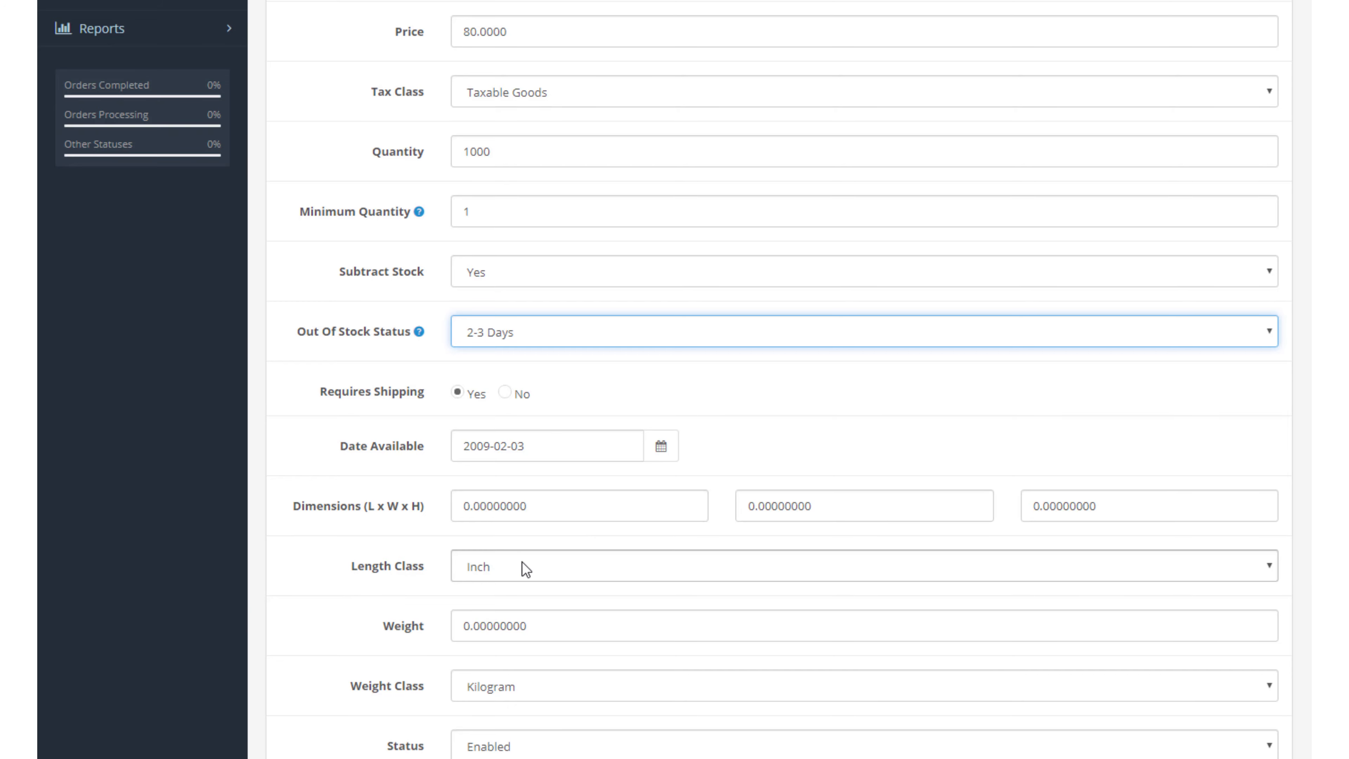
left_click(550, 563)
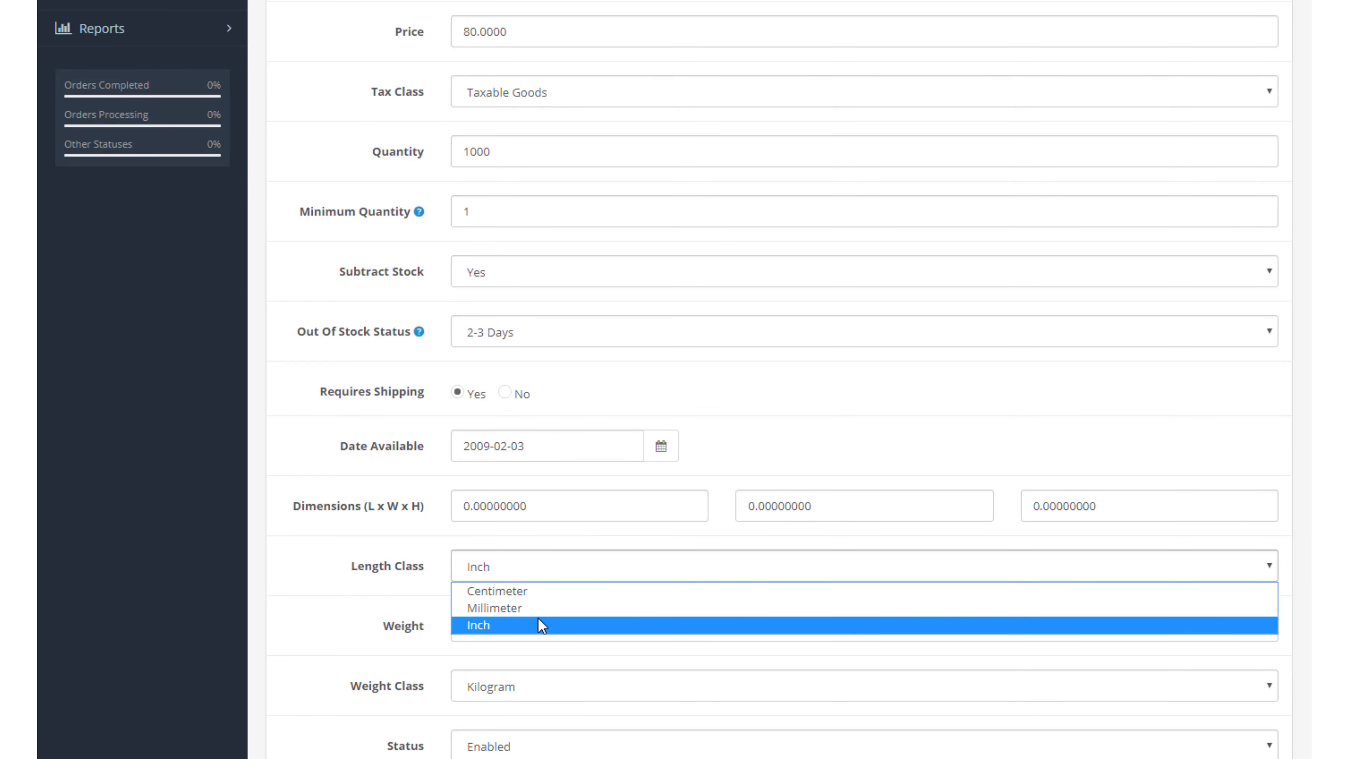
left_click(386, 606)
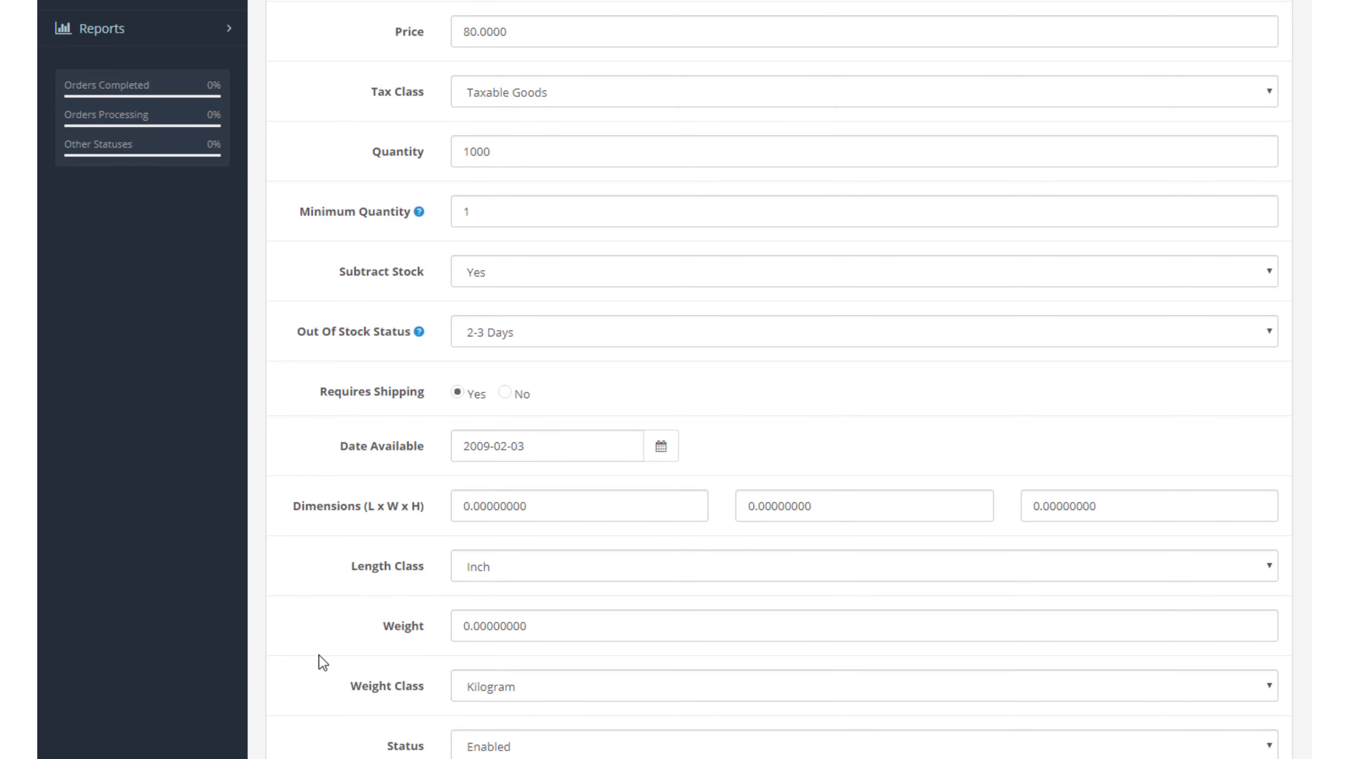
Step: Set the product's weight class to Gram
left_click(545, 690)
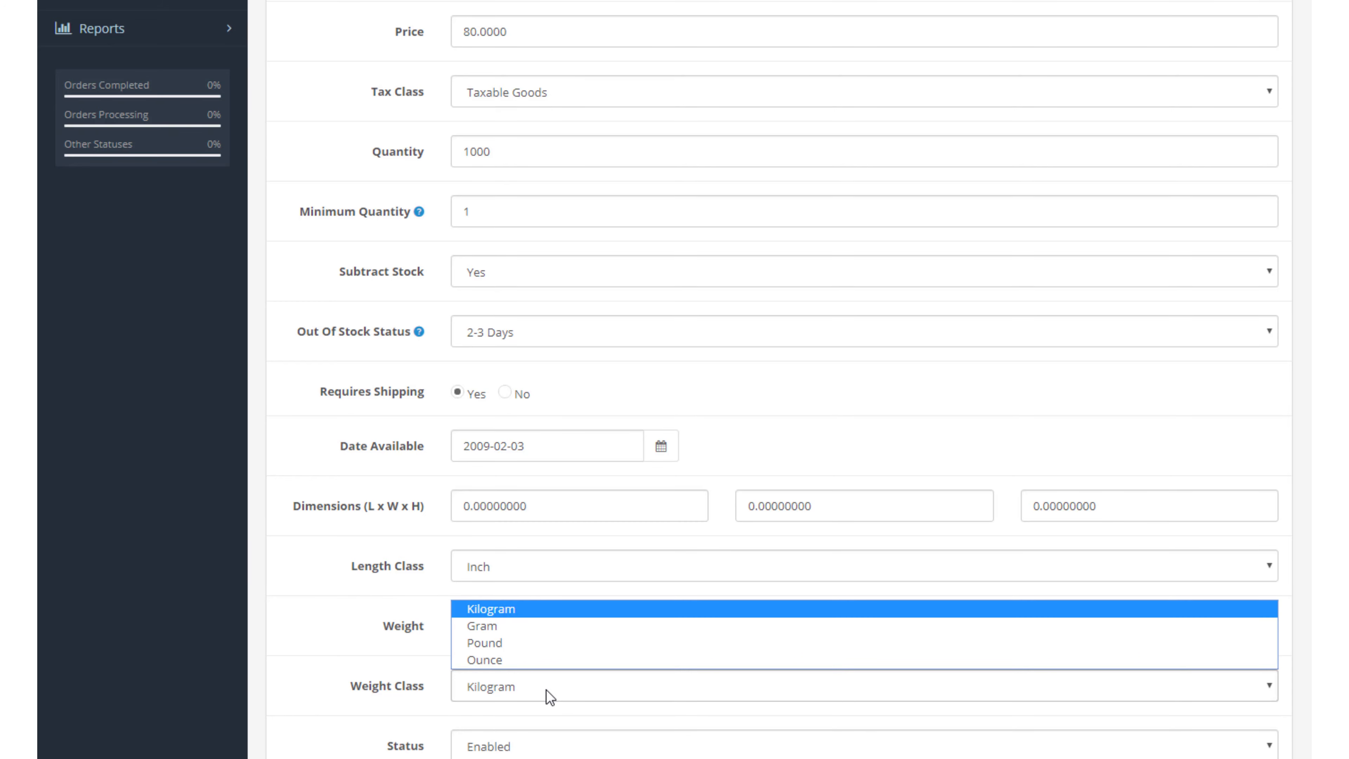
left_click(545, 689)
left_click(559, 624)
left_click(537, 693)
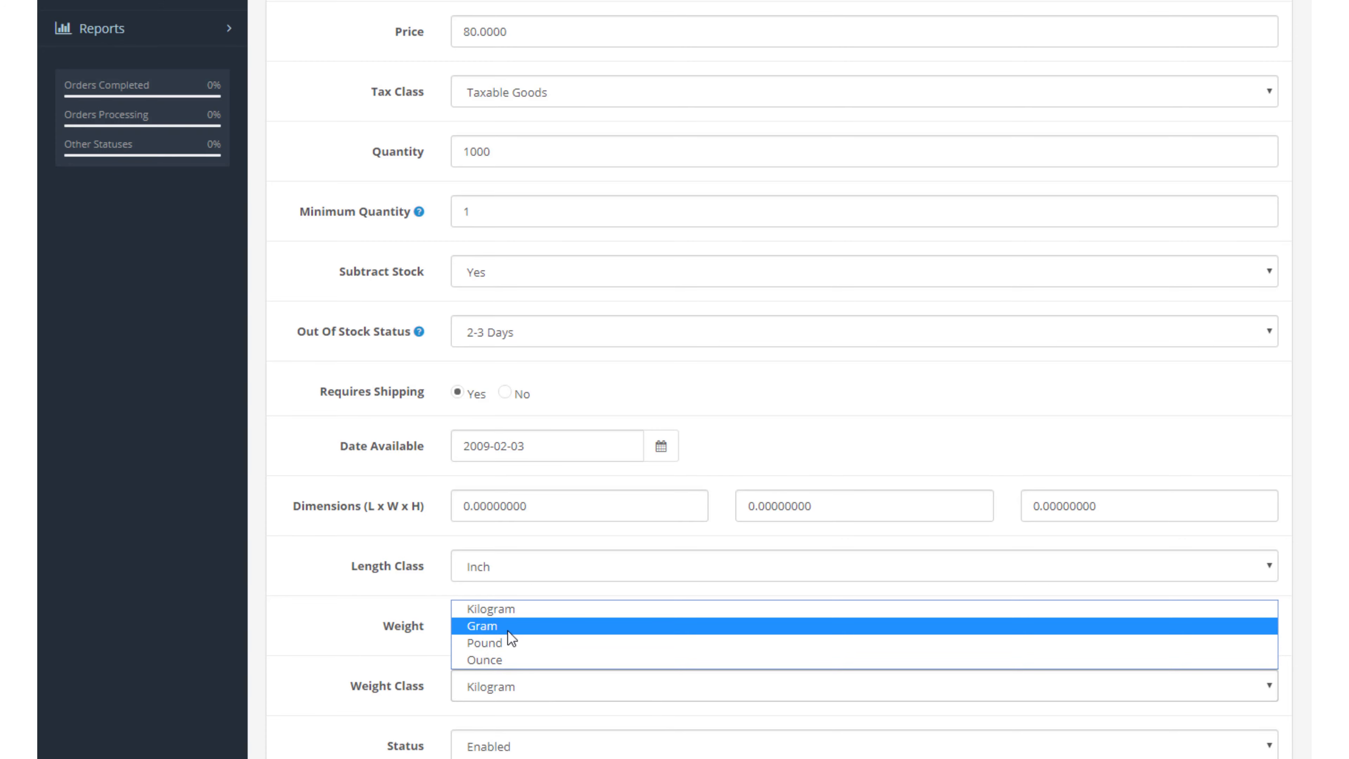
left_click(533, 631)
Step: Set the product's weight to 1 and its weight class to Kilogram
left_click_drag(542, 629, 429, 631)
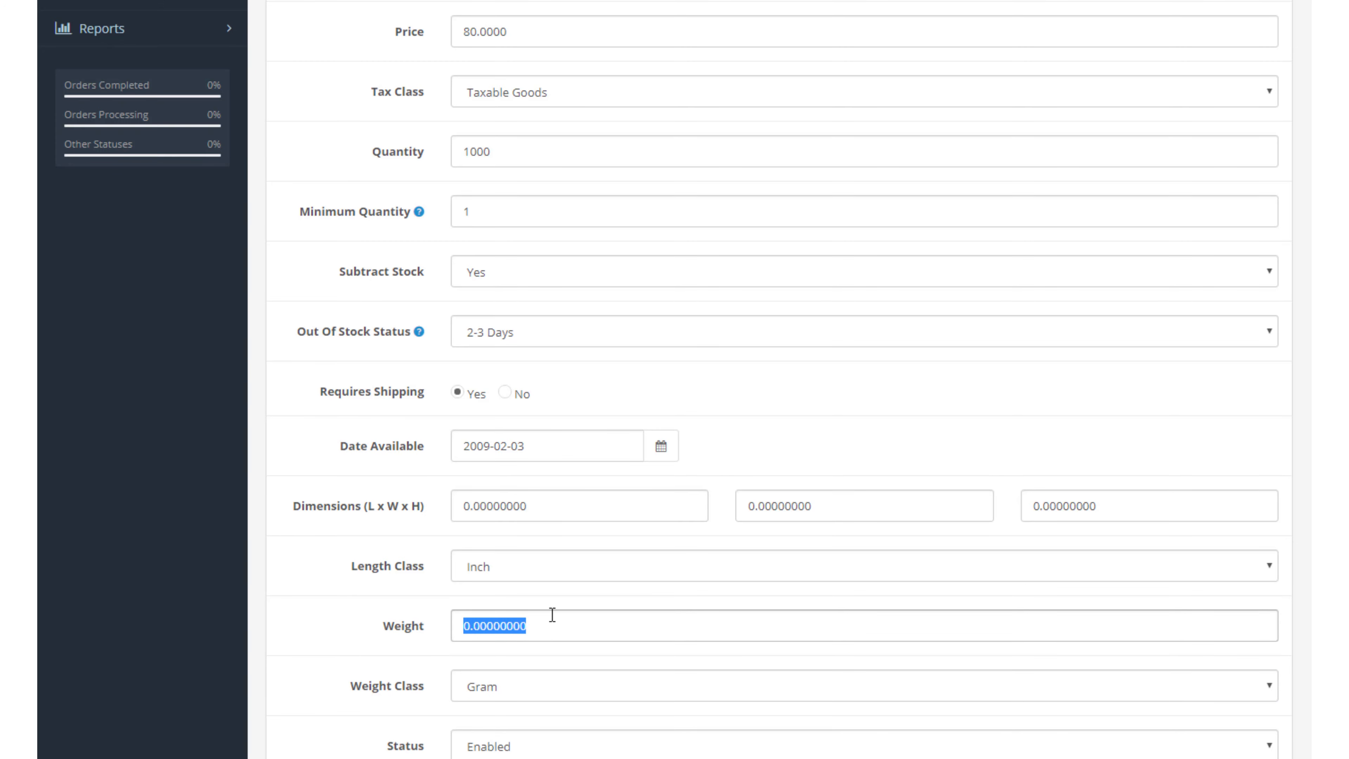
type("1")
left_click(441, 604)
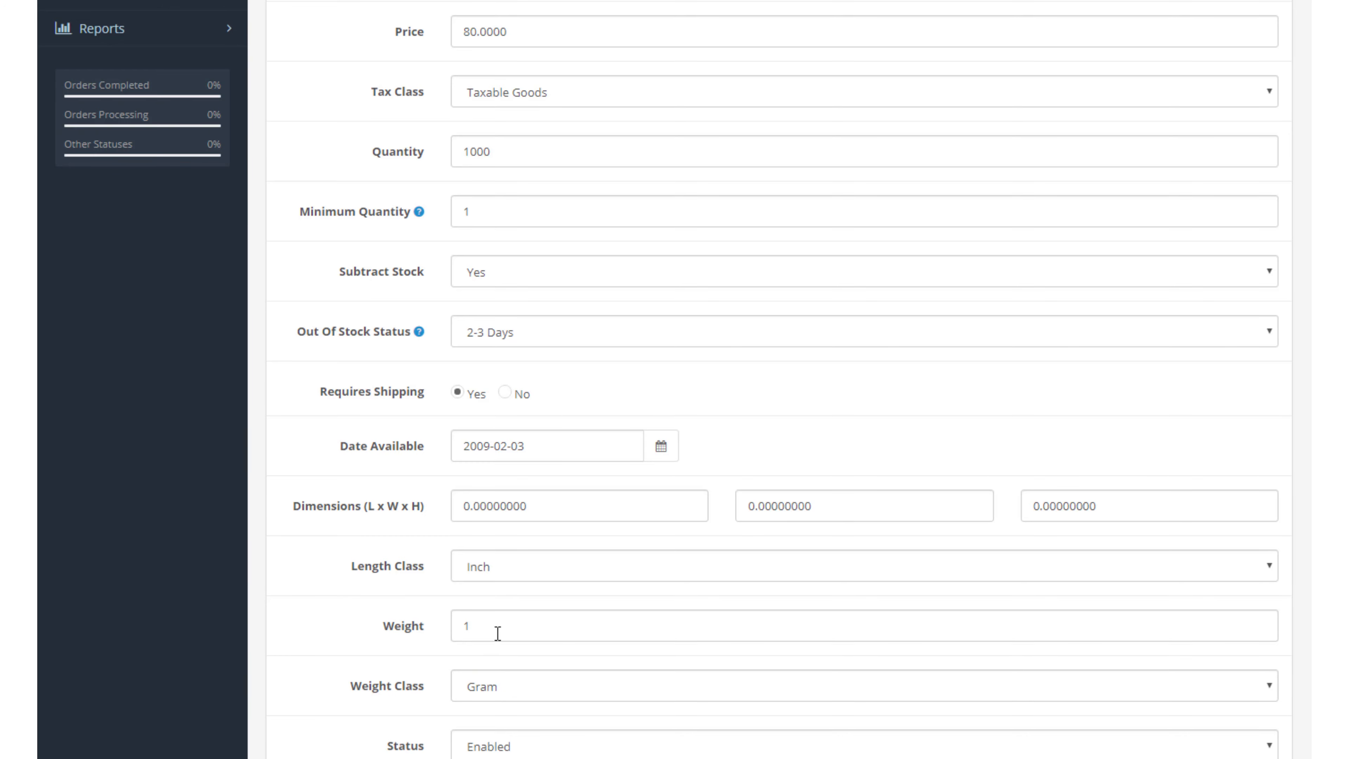
left_click(521, 625)
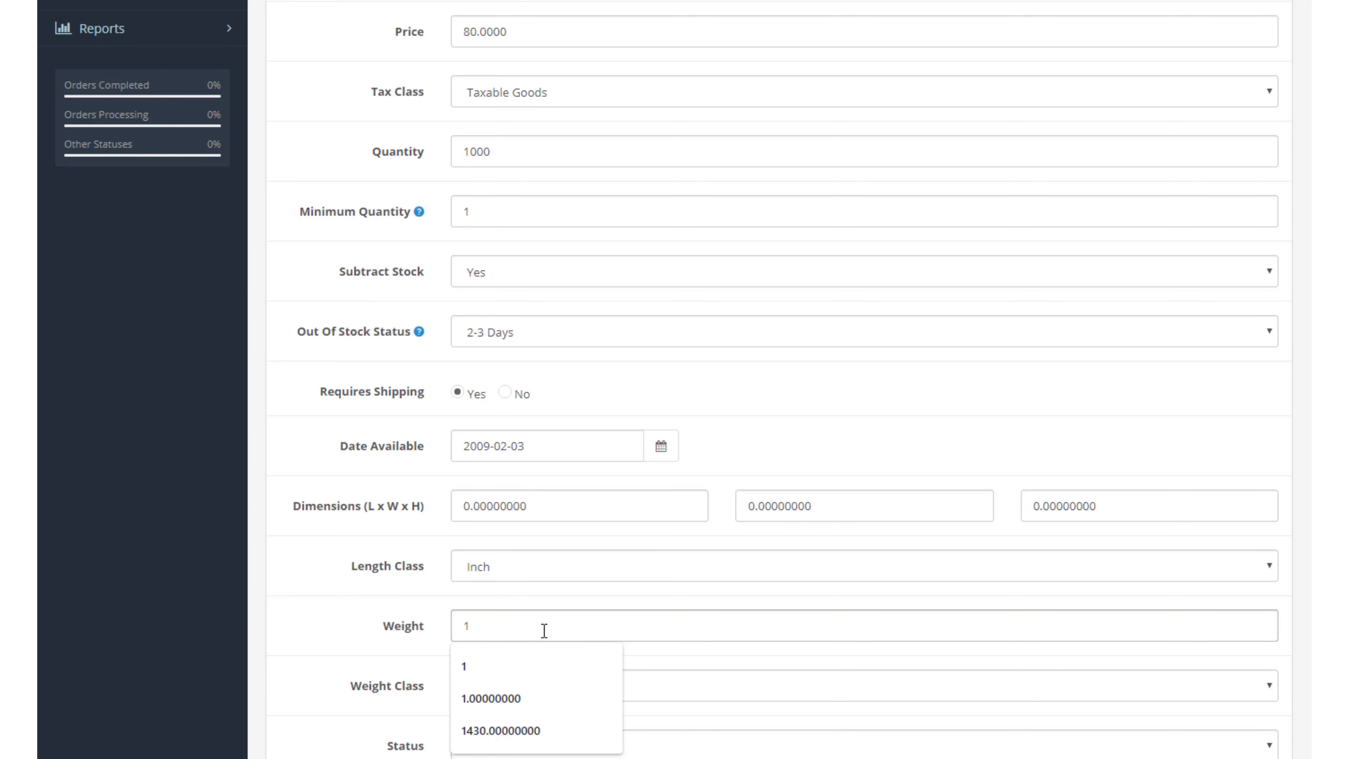
left_click(685, 686)
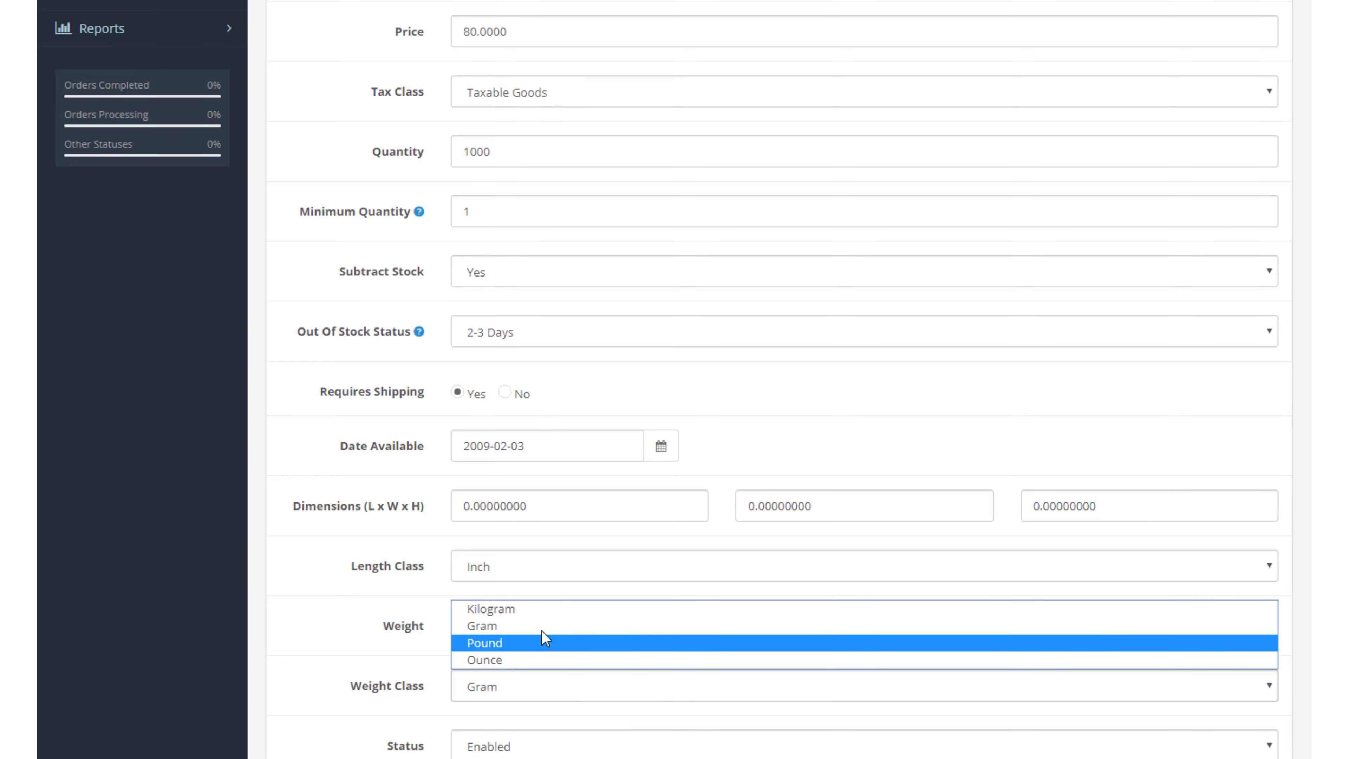
left_click(546, 616)
scroll(367, 654, "down", 3)
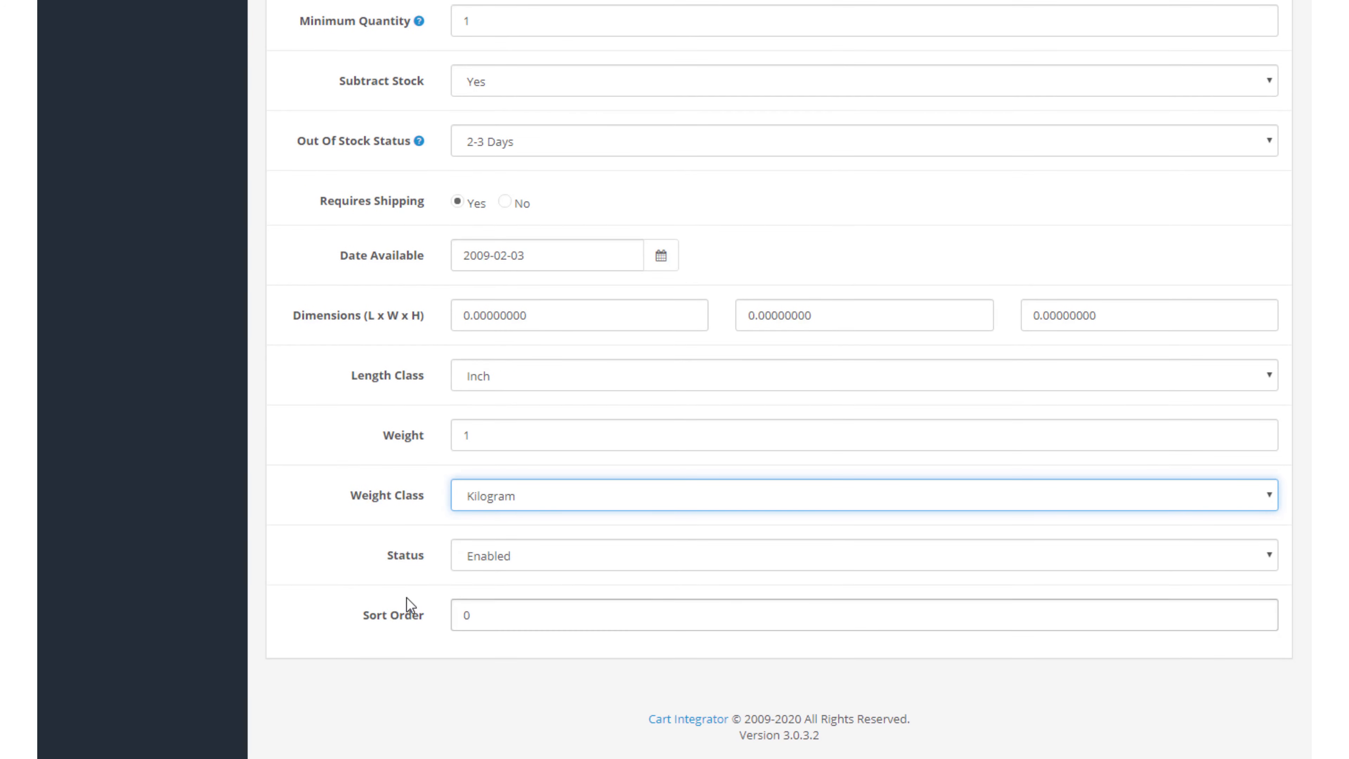
Step: Open the product's Links section and list the available manufacturers
scroll(605, 576, "up", 2)
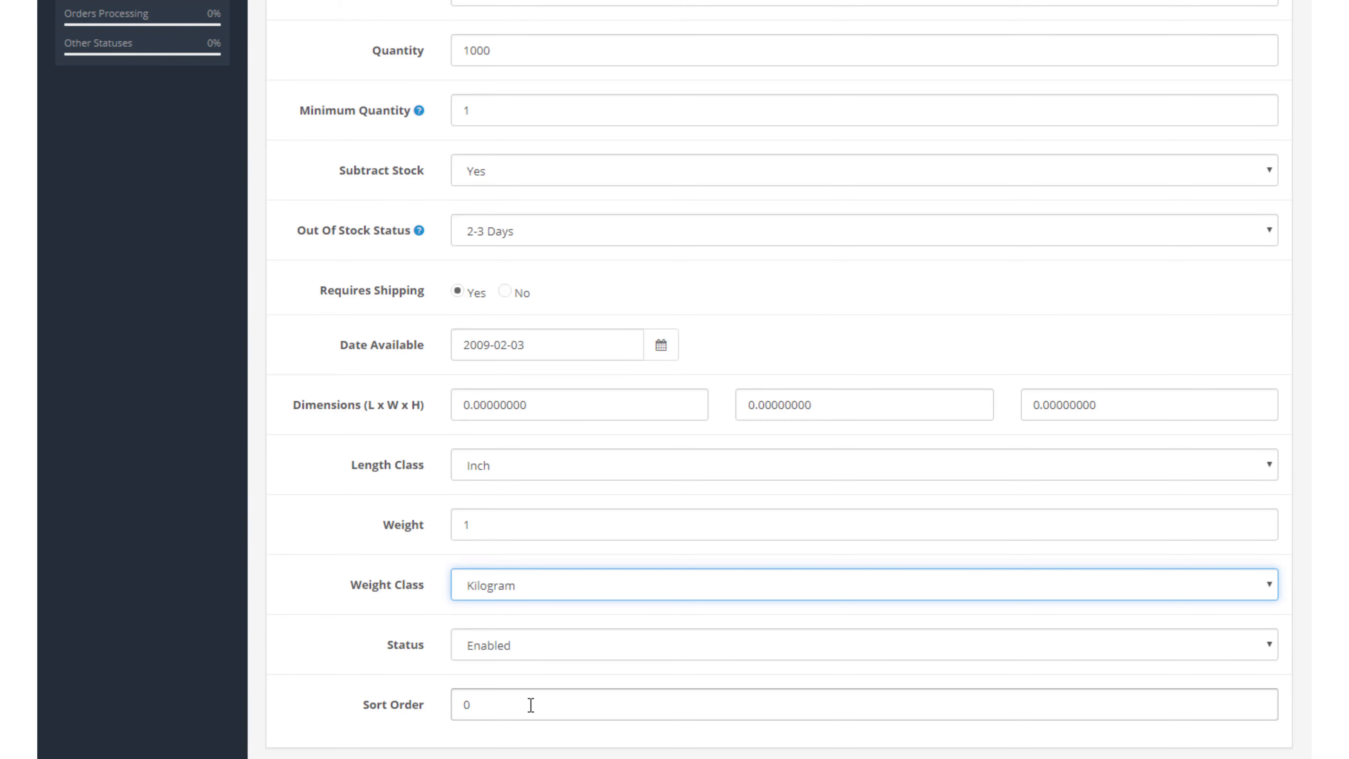
scroll(544, 675, "up", 10)
scroll(575, 544, "up", 5)
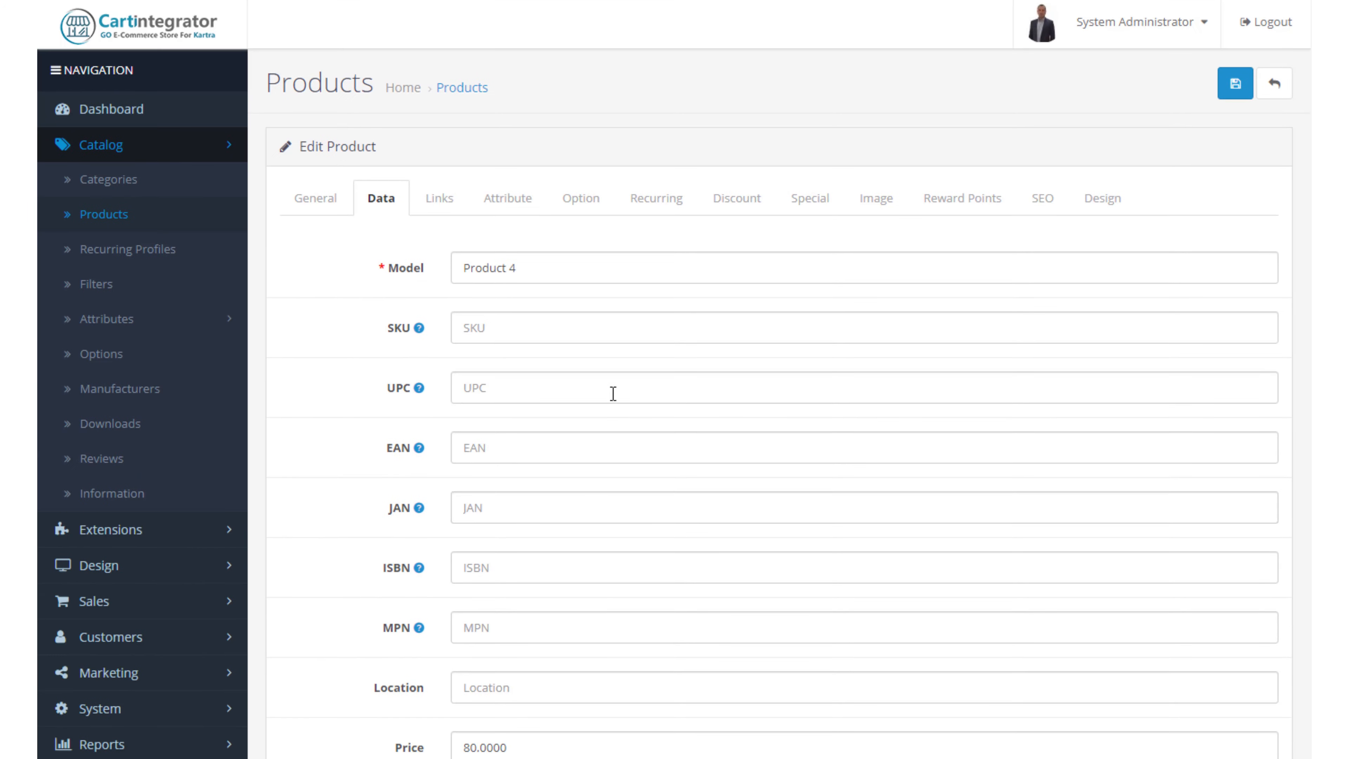
left_click(451, 199)
left_click(505, 267)
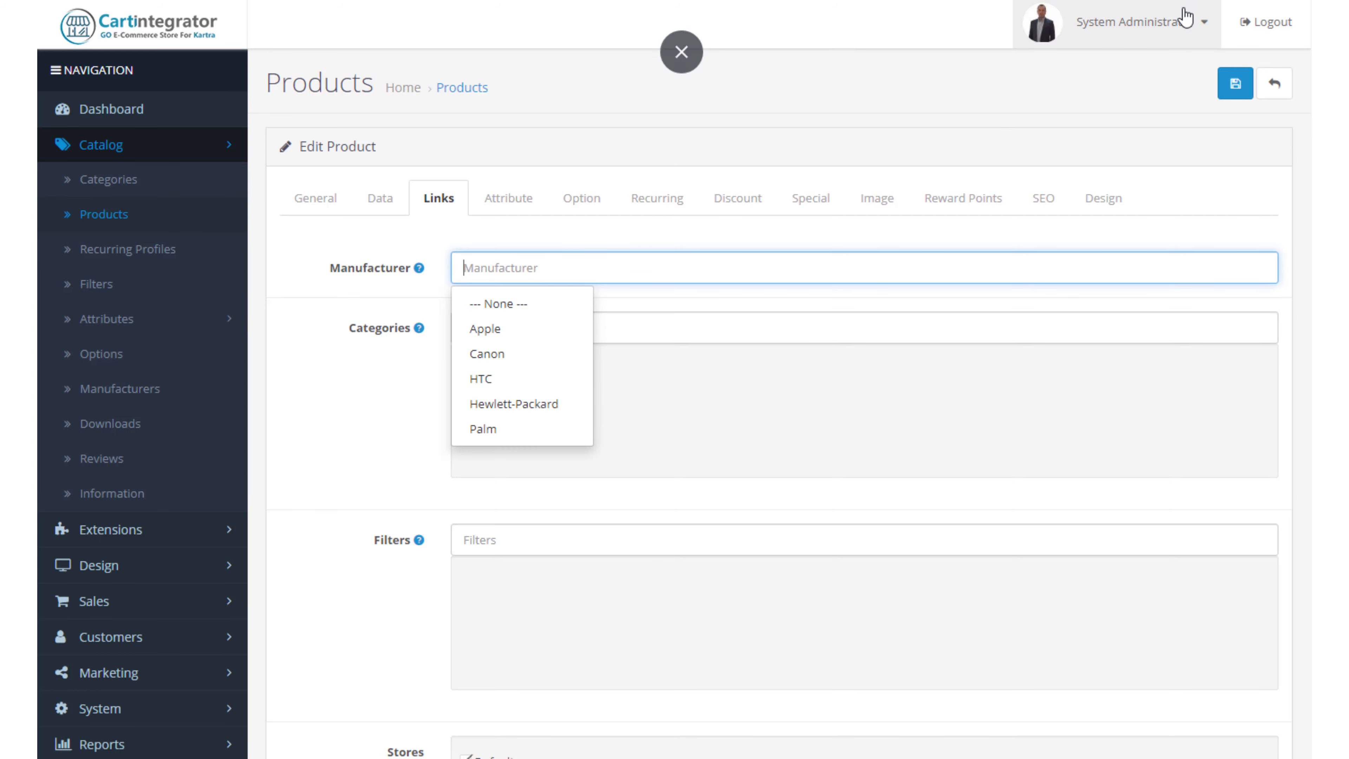
Step: Open the storefront from the admin and view its brand list and the products of the Canon brand
left_click(1181, 18)
left_click(1049, 133)
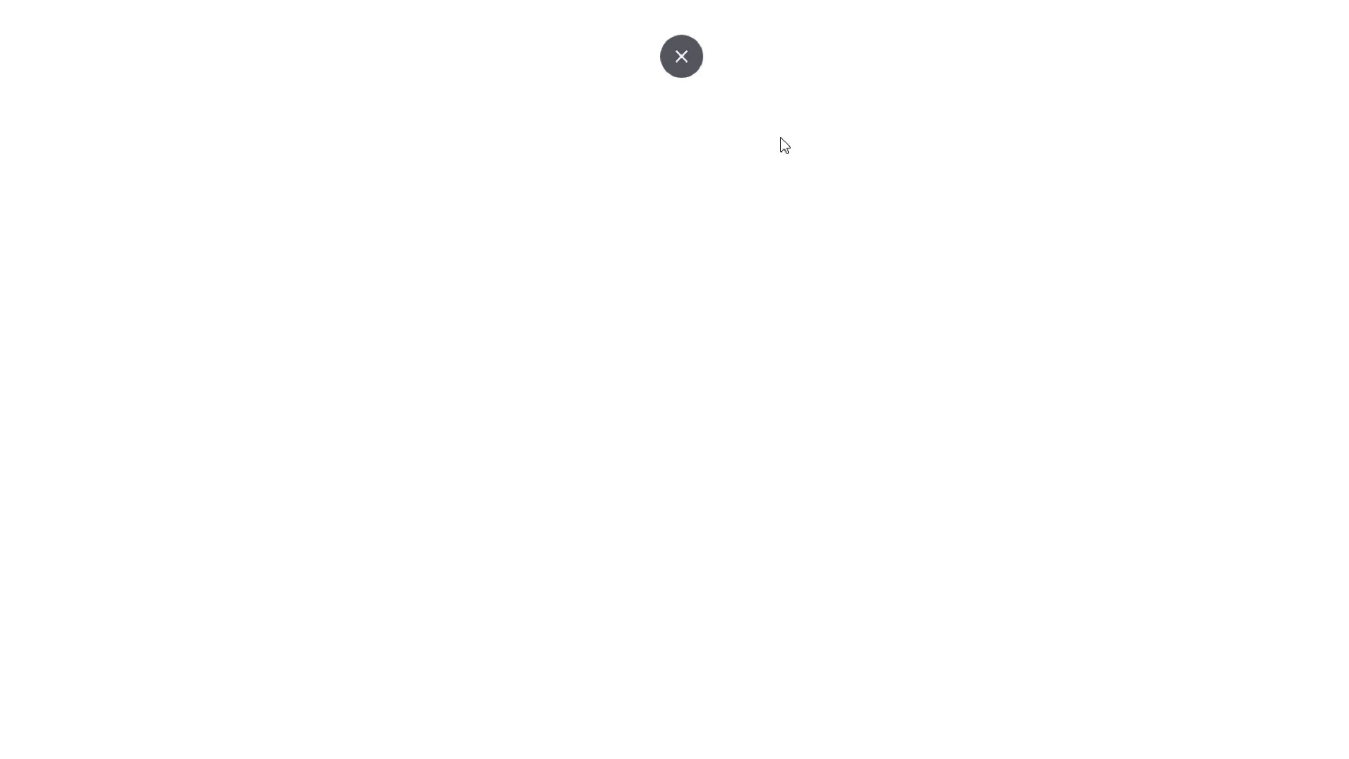
scroll(789, 370, "down", 10)
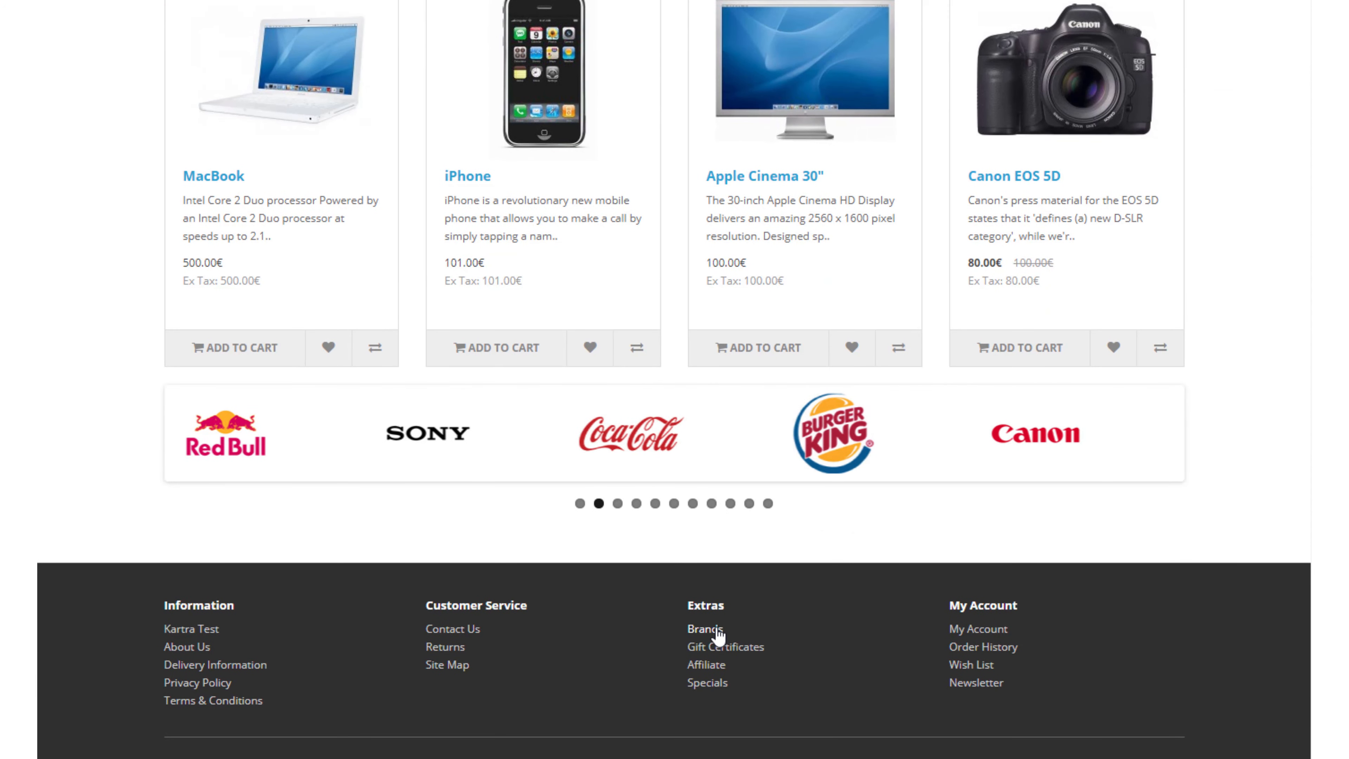
left_click(717, 629)
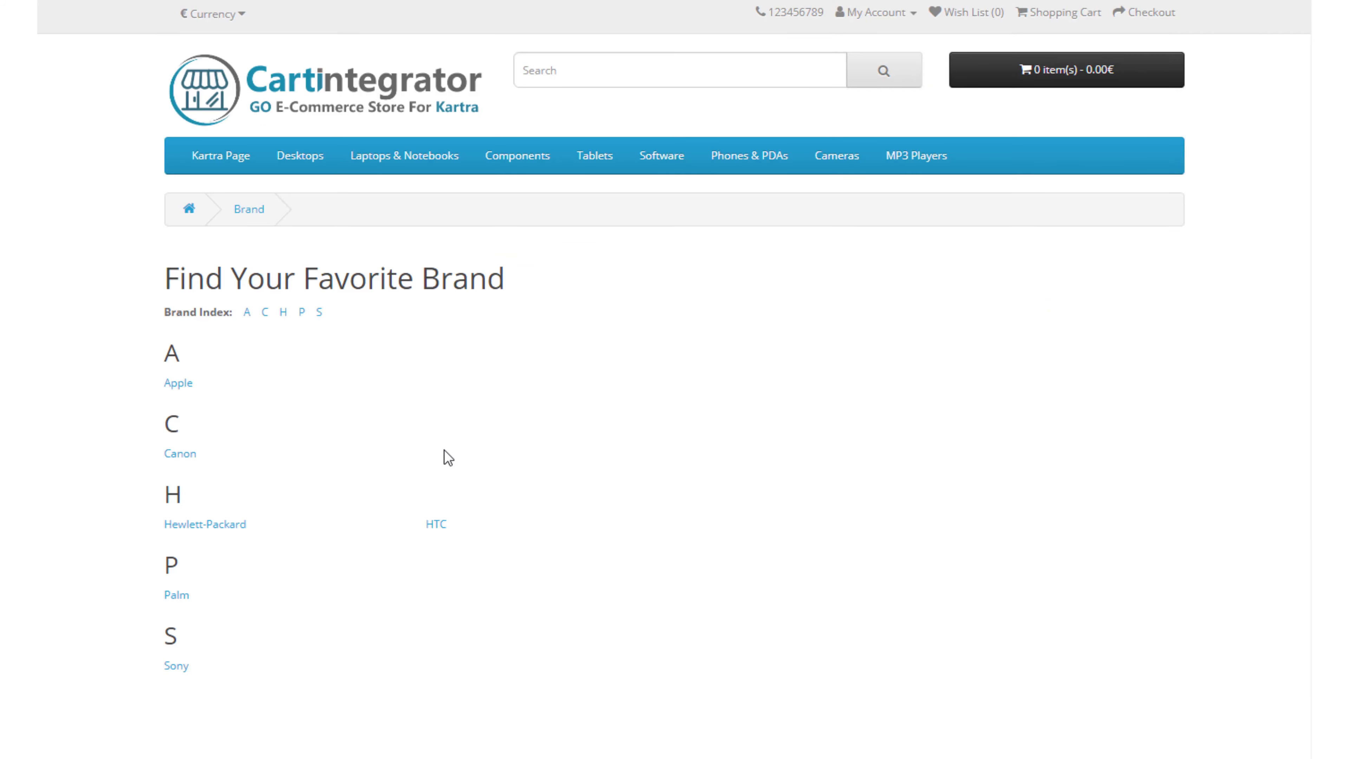
left_click(169, 457)
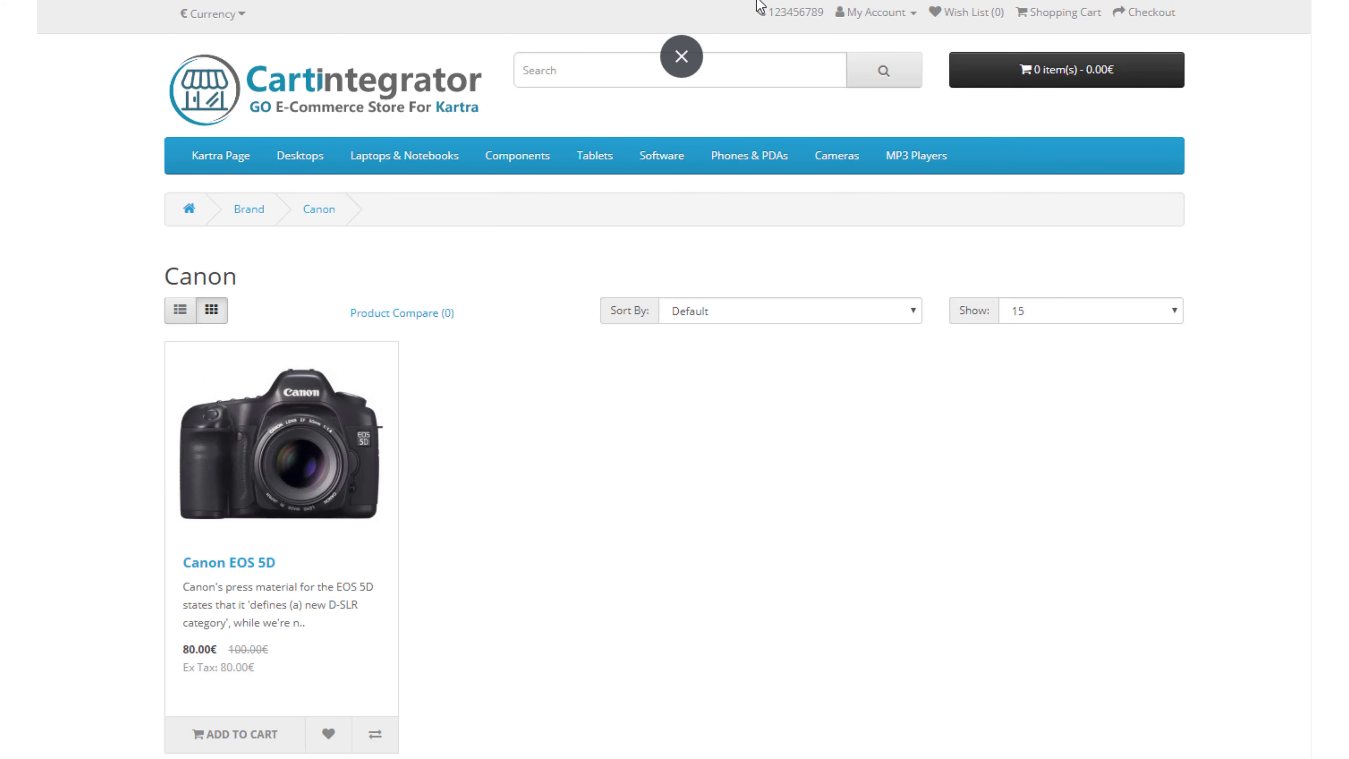
left_click_drag(1249, 20, 1227, 54)
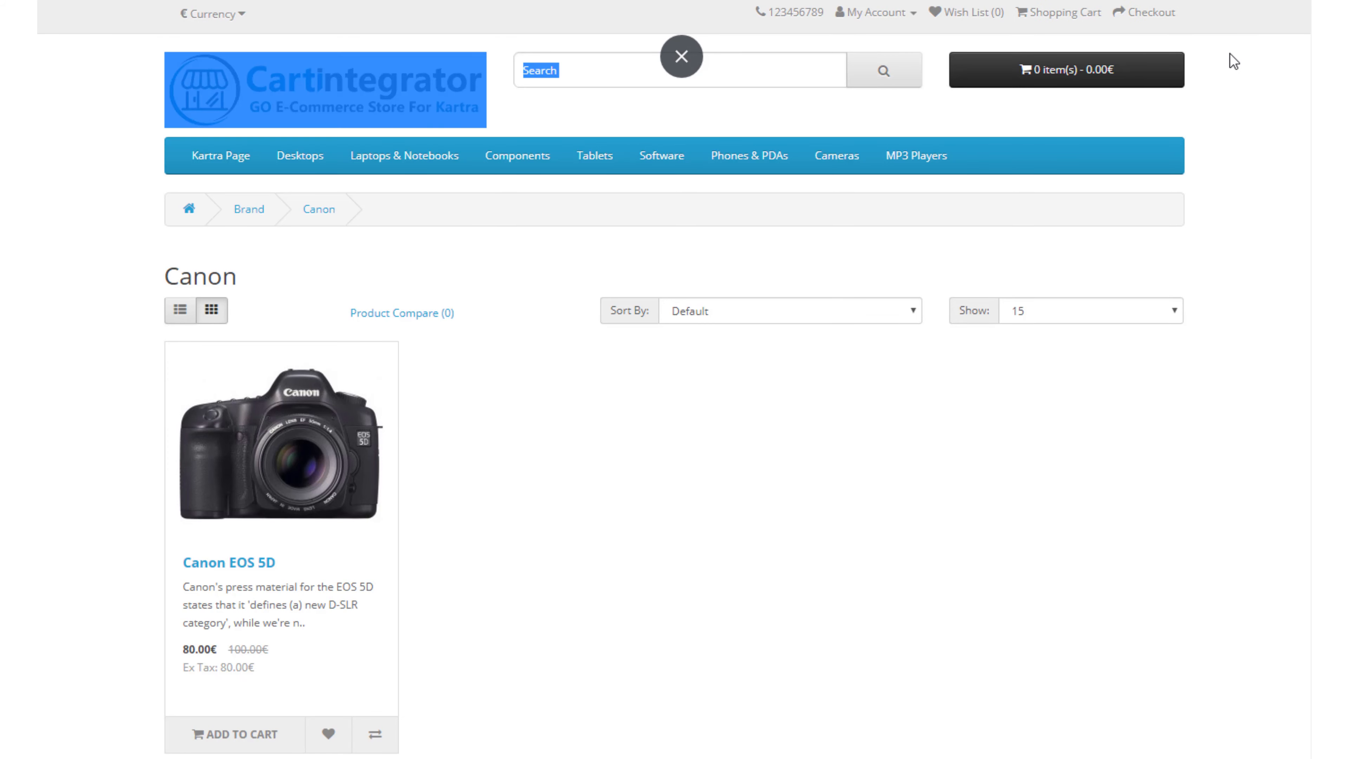
left_click(407, 32)
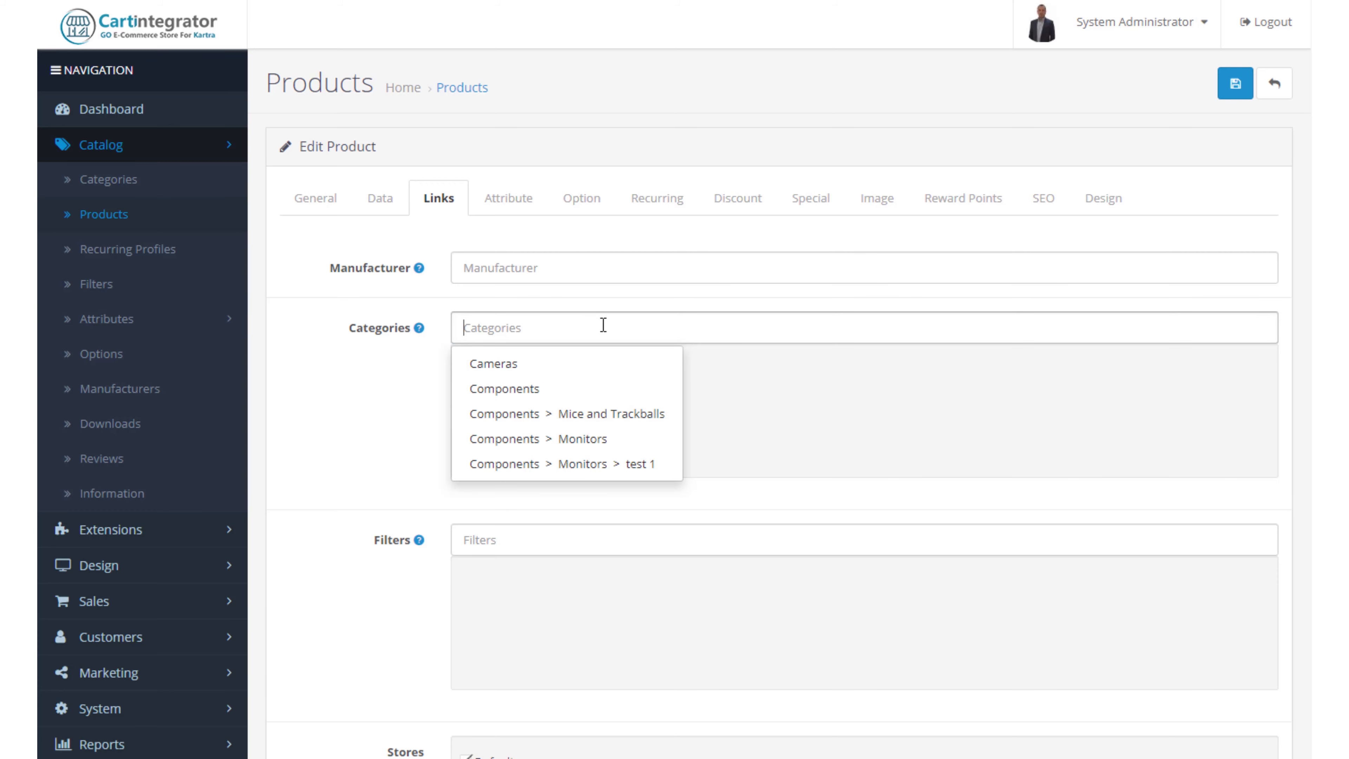
Step: Add the product to the Components > Mice and Trackballs category and remove that category again
type("mice")
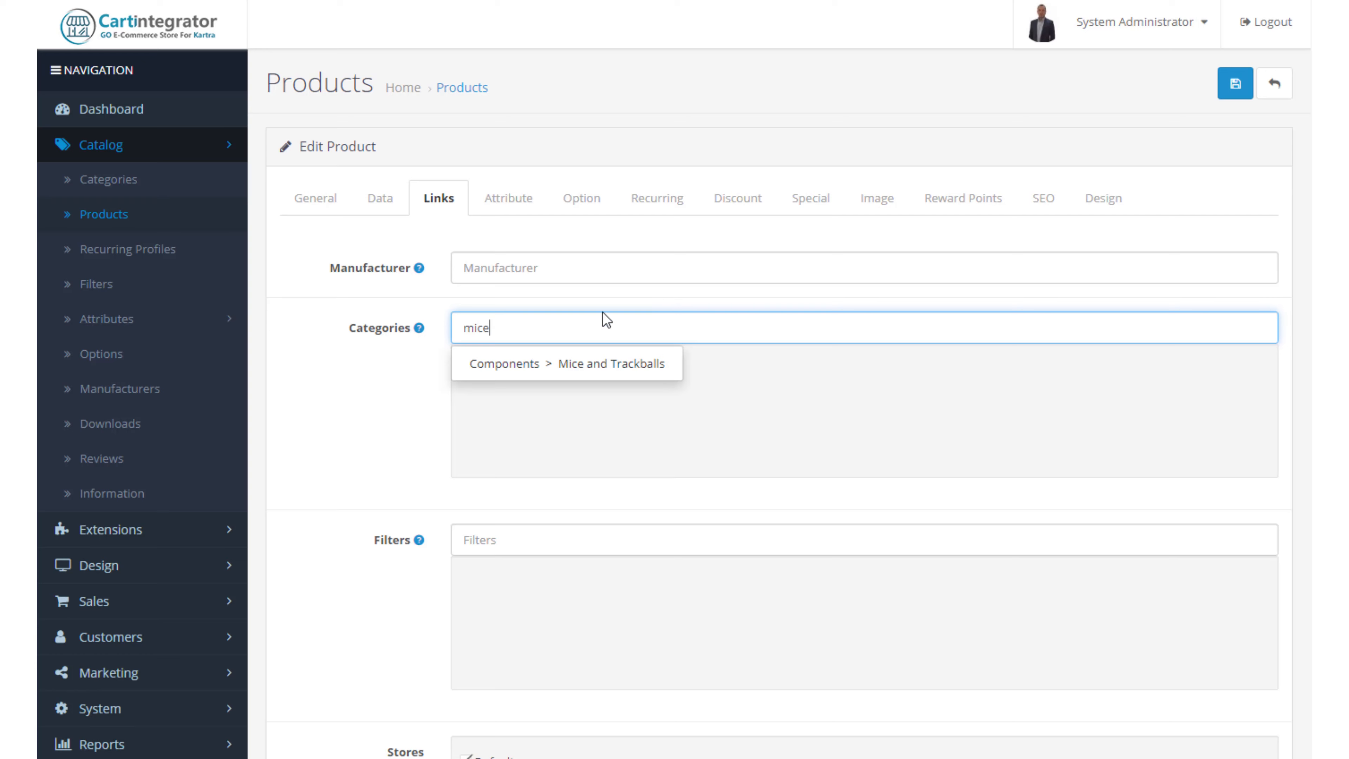
left_click(600, 378)
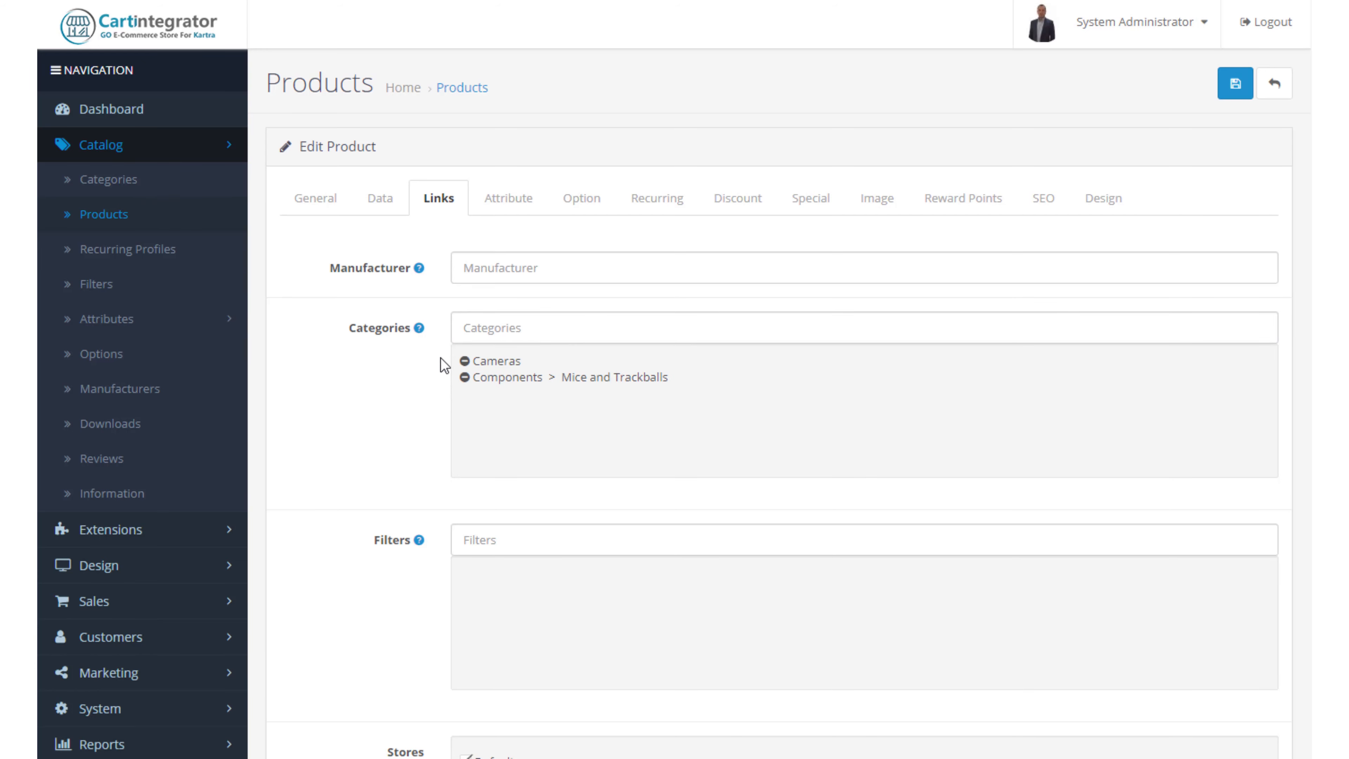
left_click(465, 376)
Step: Examine the product's Filters, Stores and Downloads link fields
left_click(543, 539)
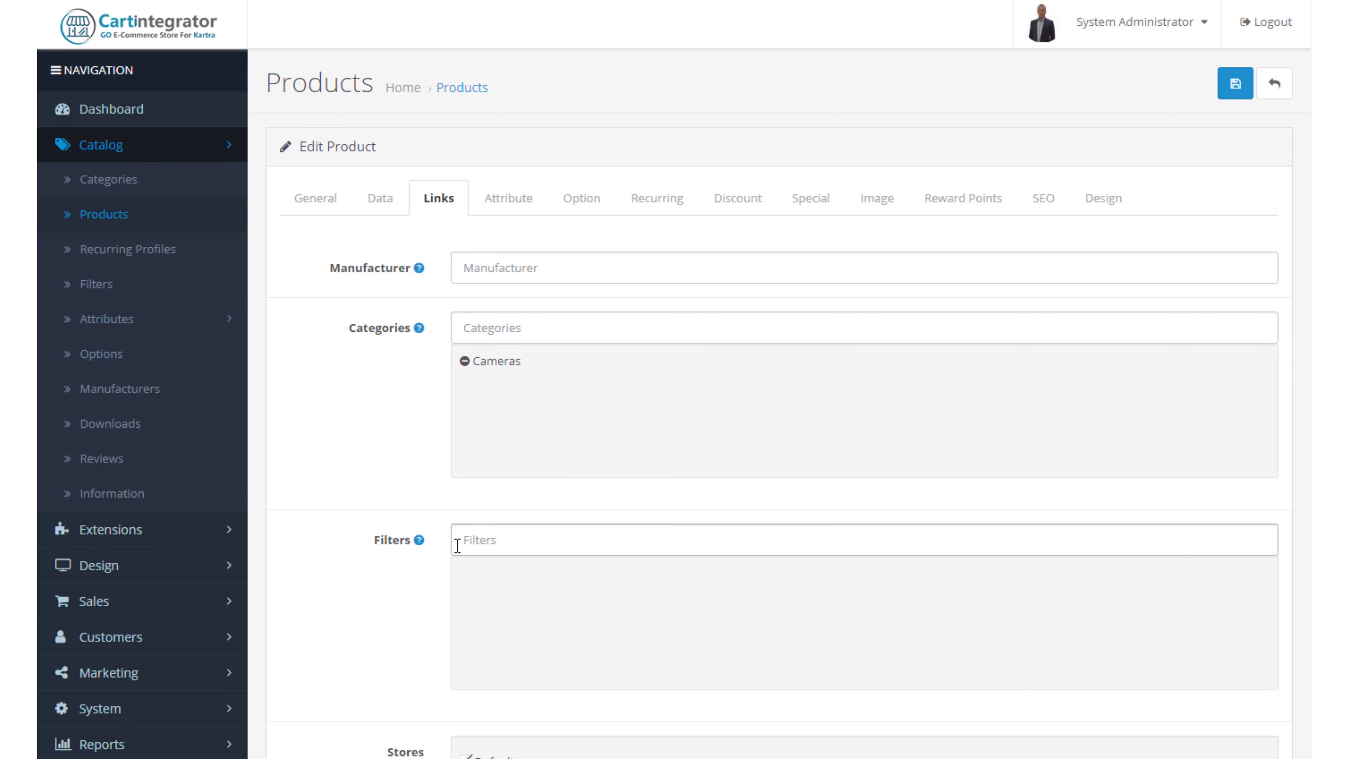
mouse_move(415, 552)
scroll(536, 520, "down", 3)
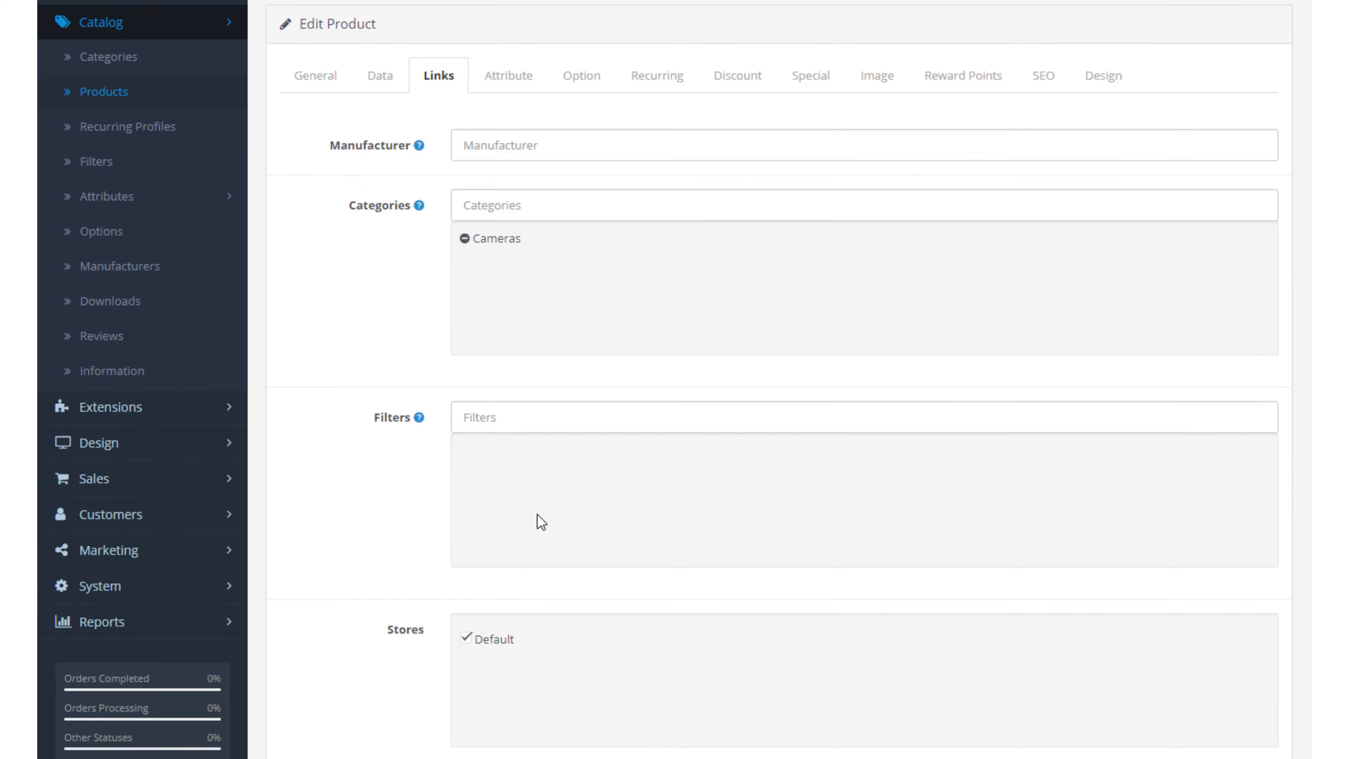
scroll(563, 584, "down", 2)
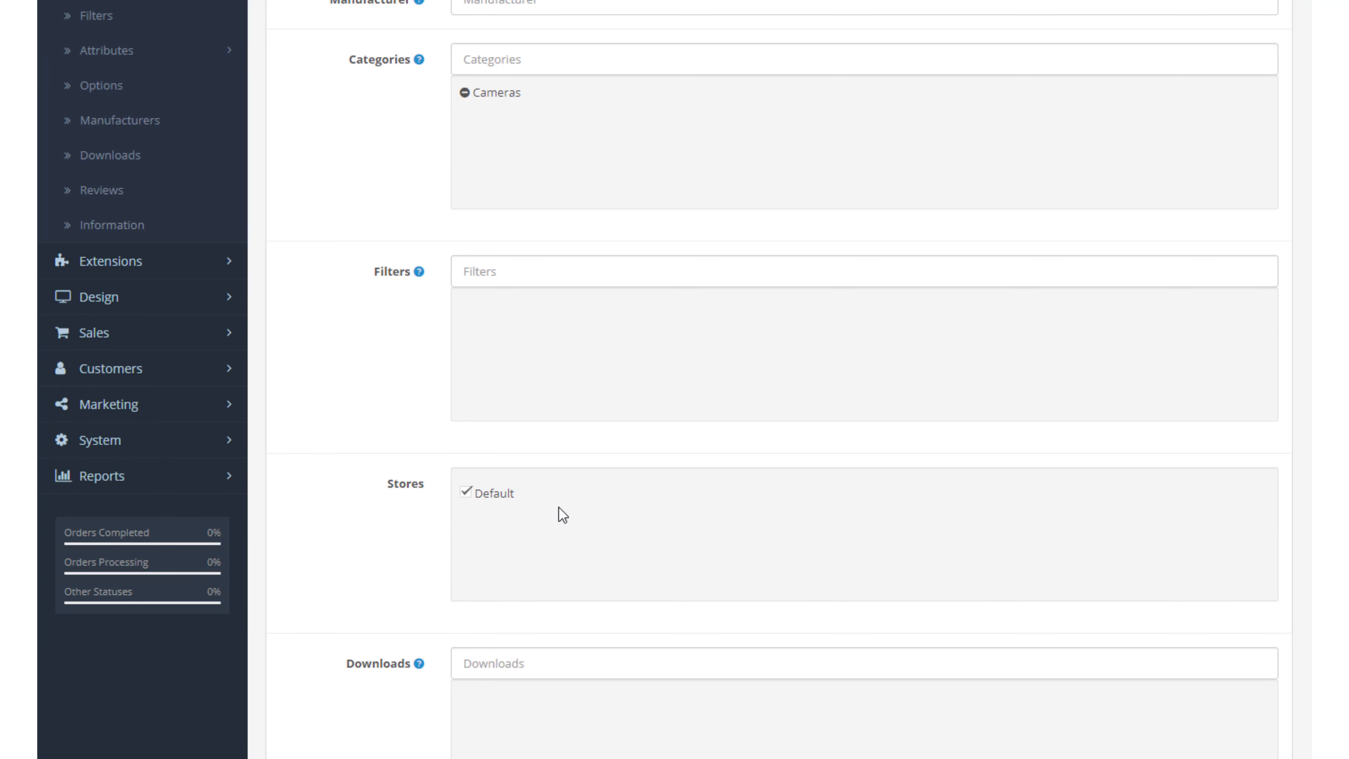
scroll(558, 505, "down", 2)
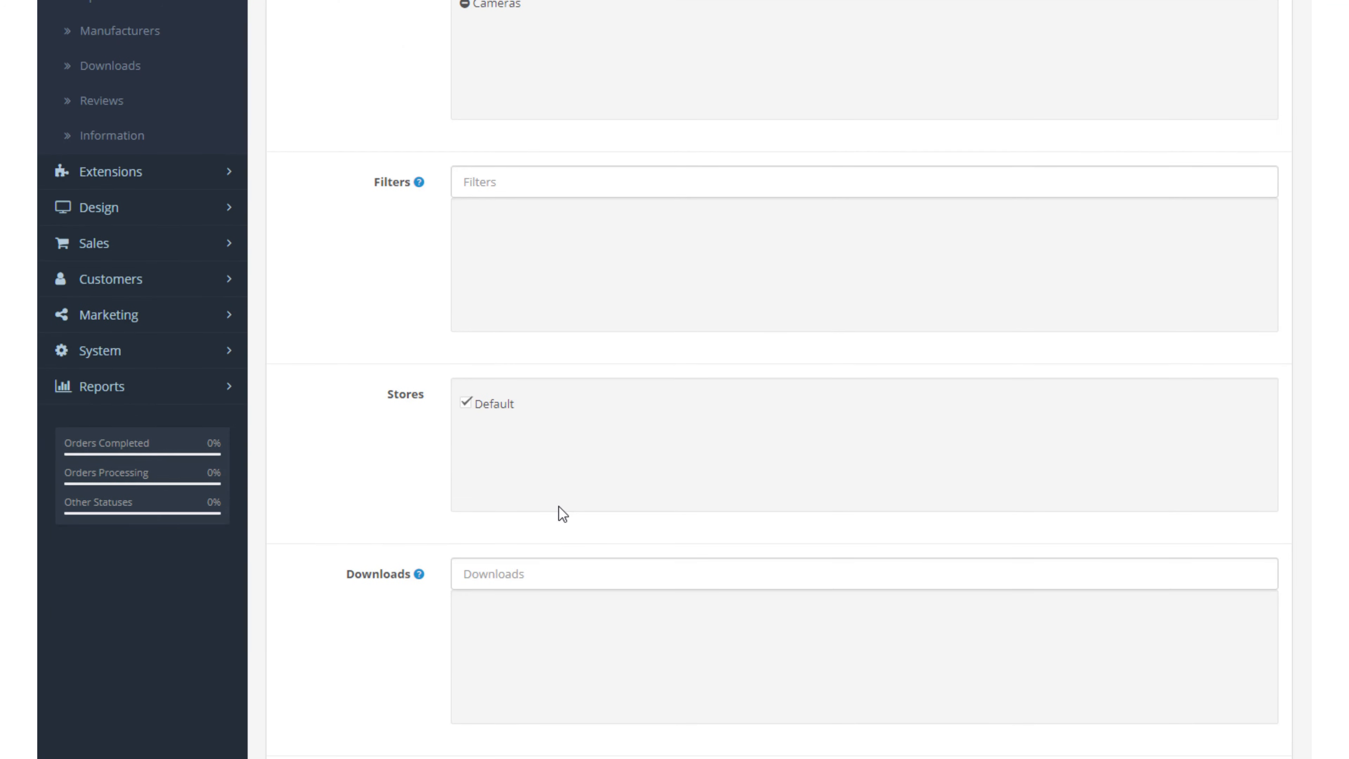
left_click(523, 573)
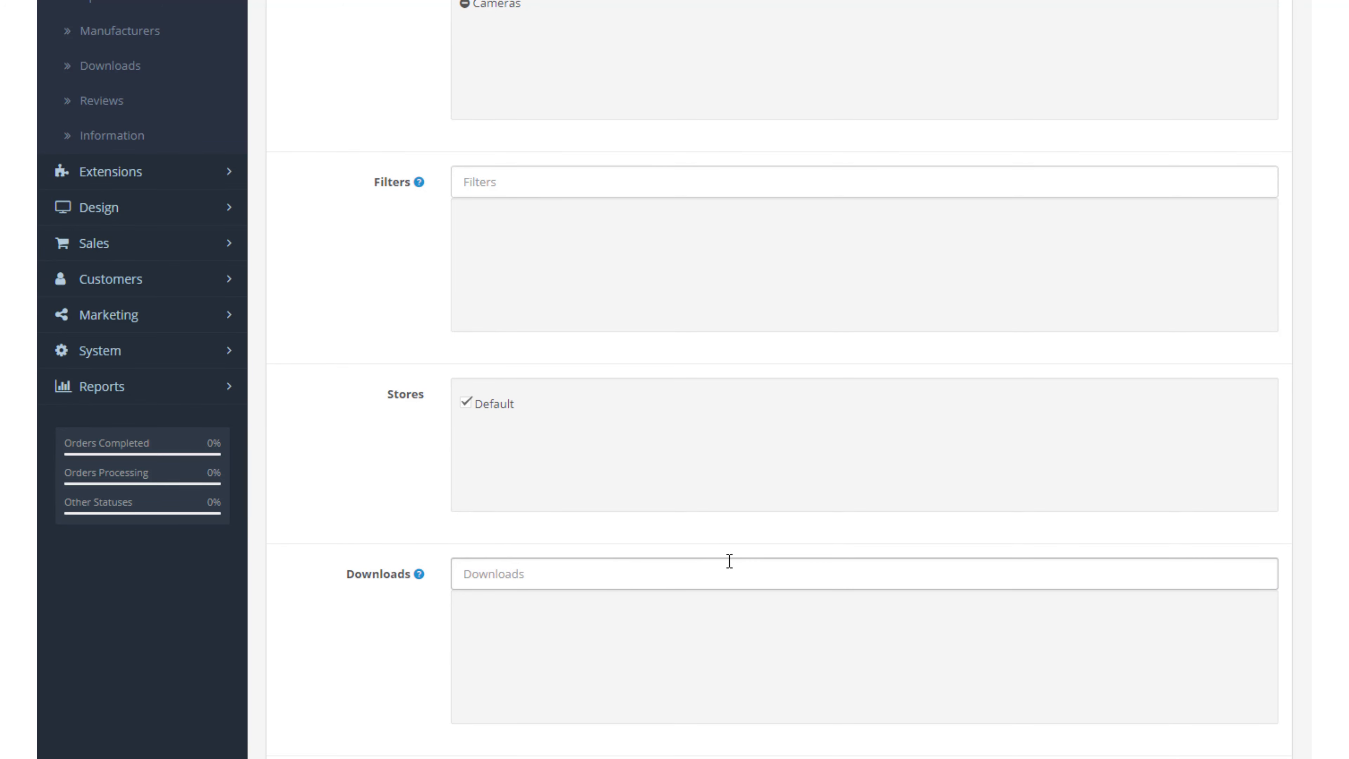
scroll(727, 563, "down", 4)
scroll(680, 575, "down", 2)
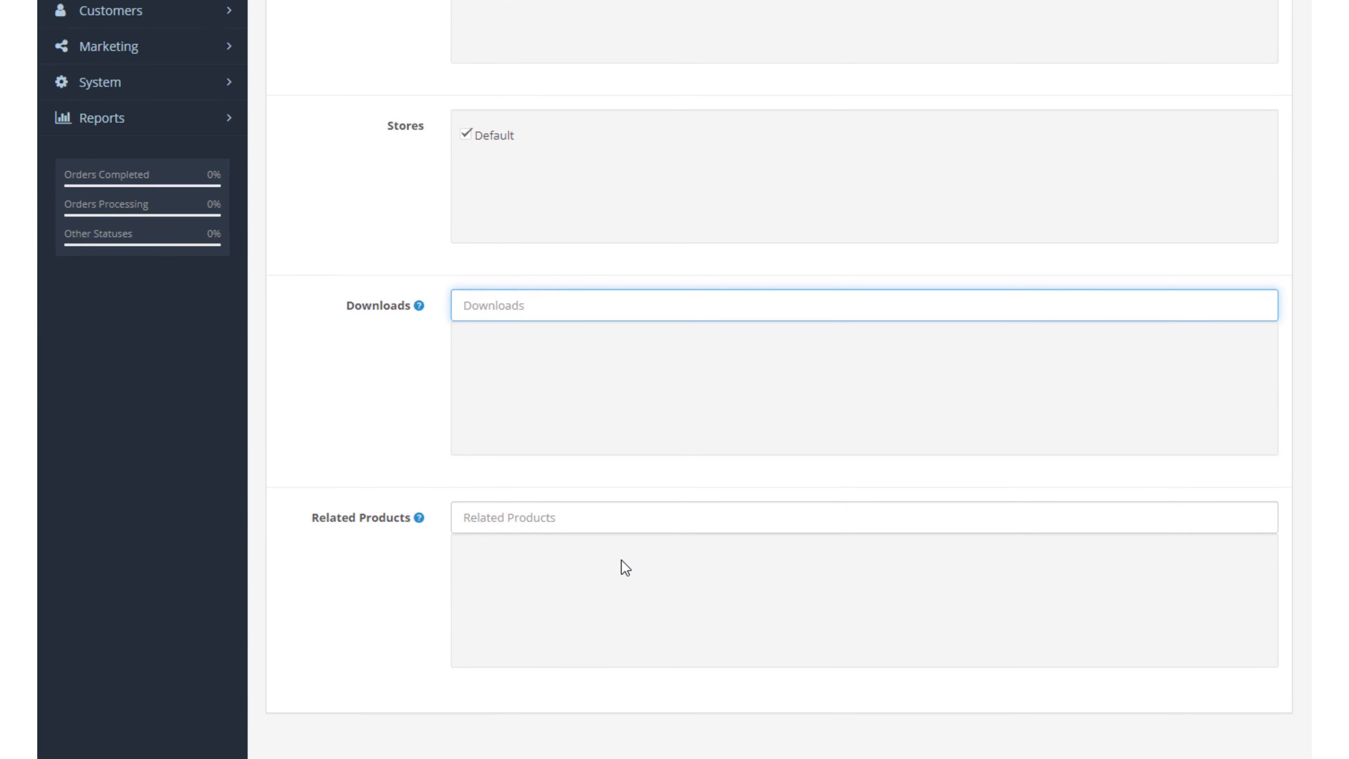
Step: Add Canon EOS 5D as a related product
left_click(578, 526)
type("c")
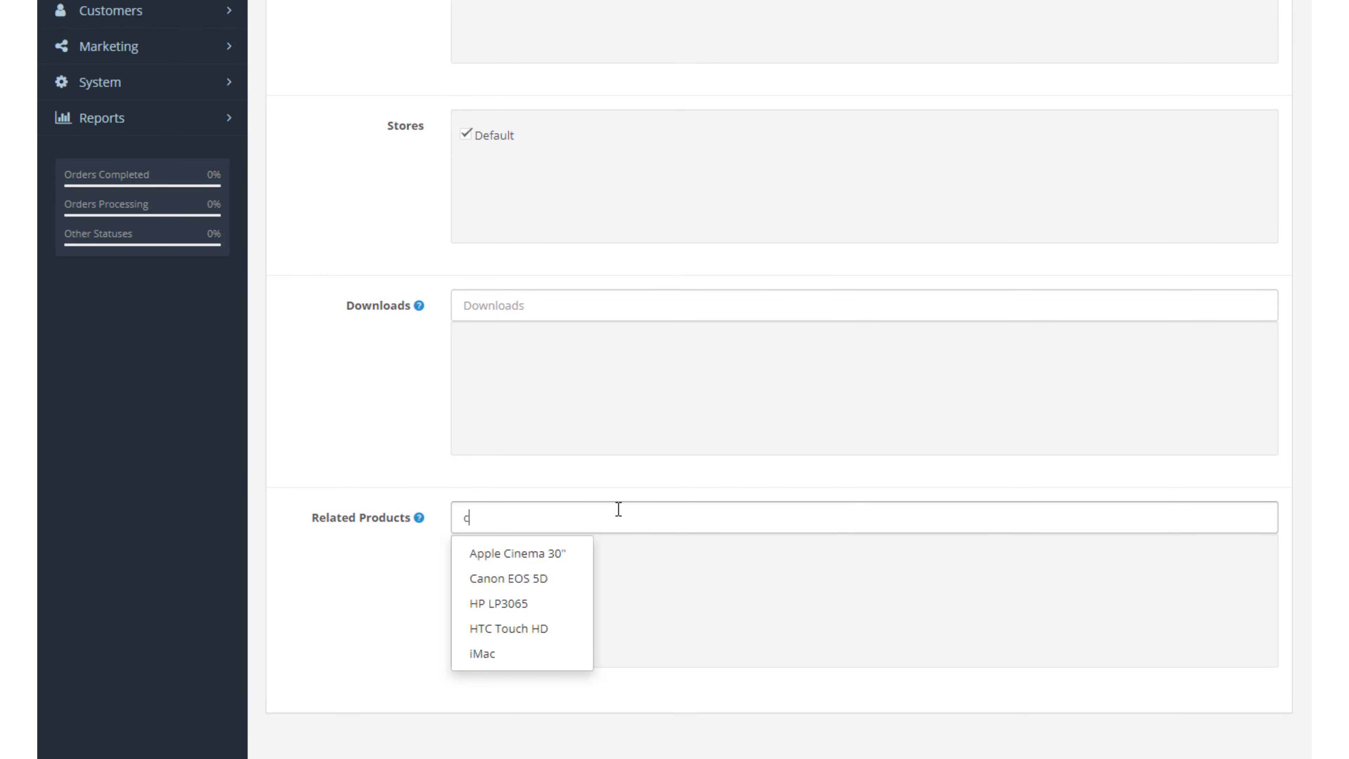
type("ano")
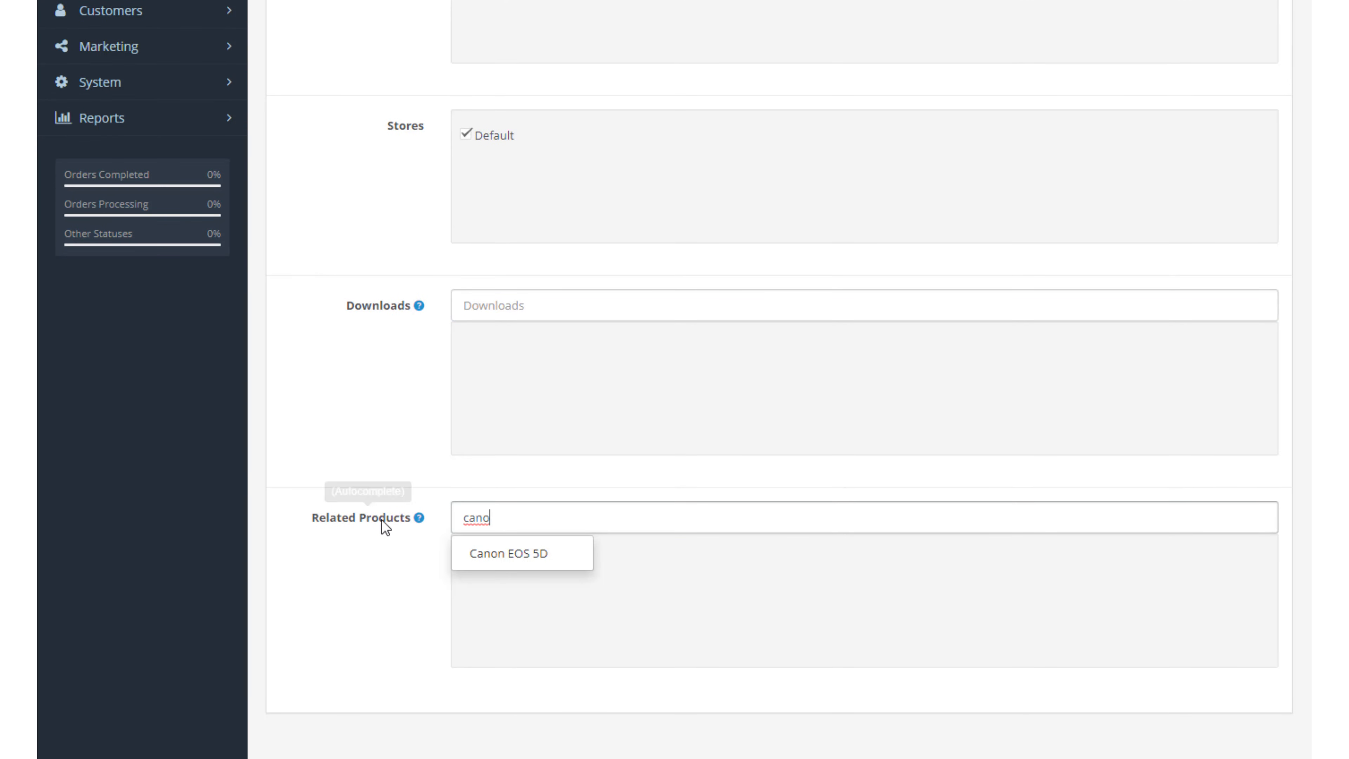
left_click(530, 560)
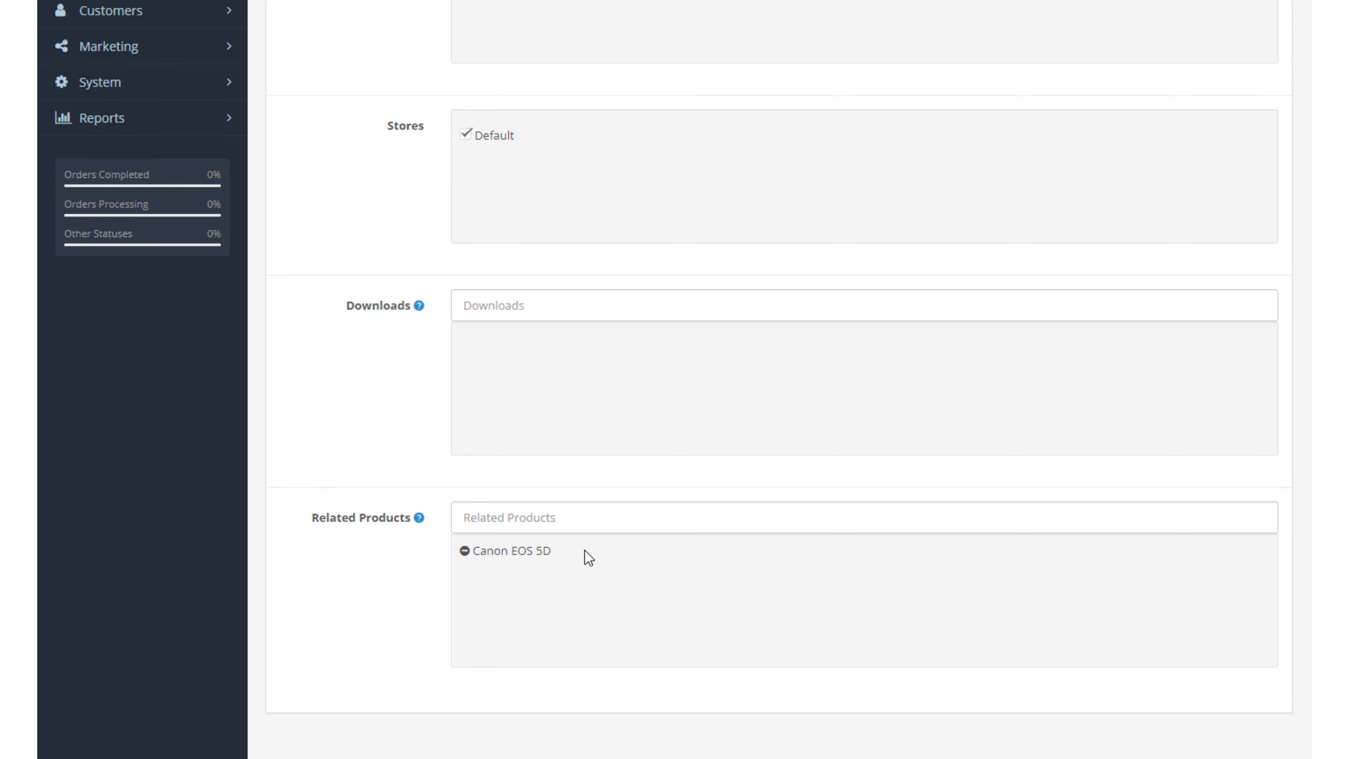
Step: Add an attribute row to the product using the "test 1" attribute, leaving its text empty
scroll(584, 532, "up", 10)
left_click(520, 206)
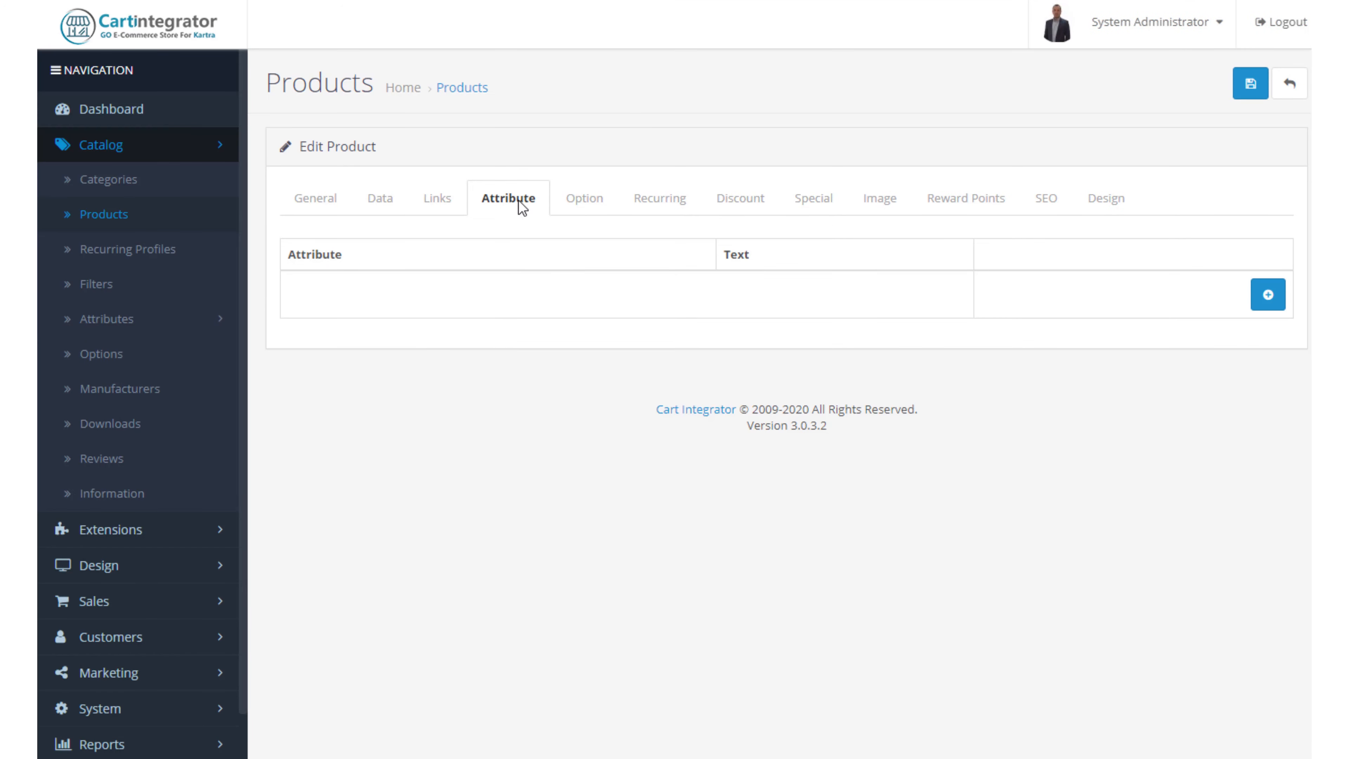
left_click(1269, 302)
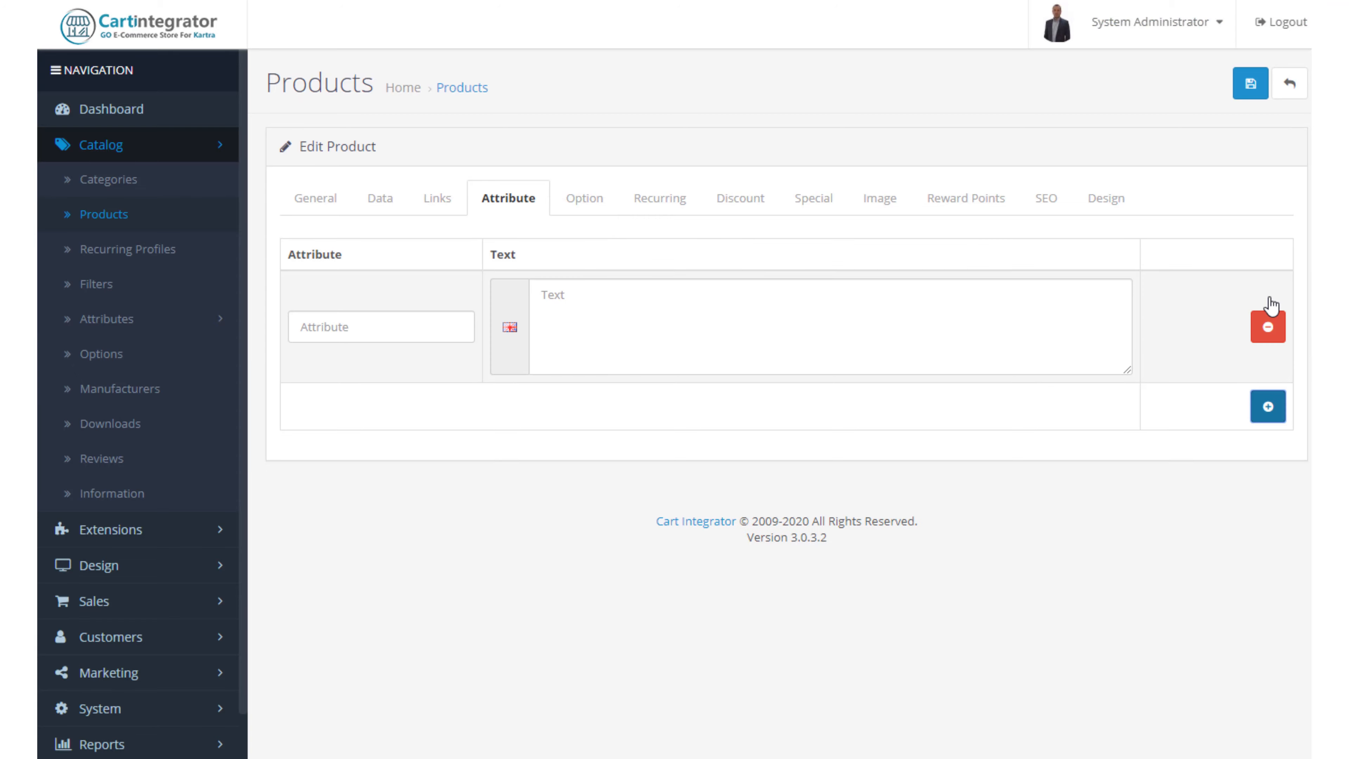
left_click(367, 326)
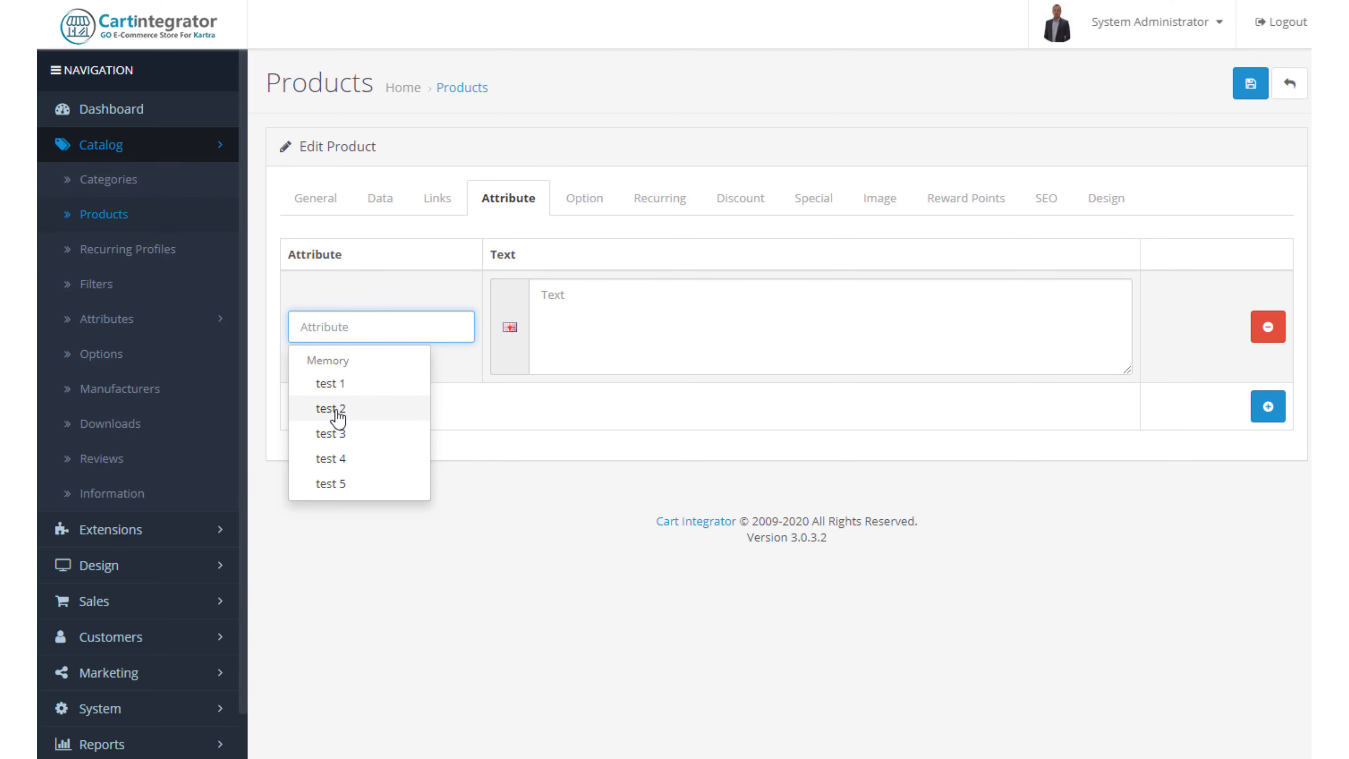
left_click(340, 384)
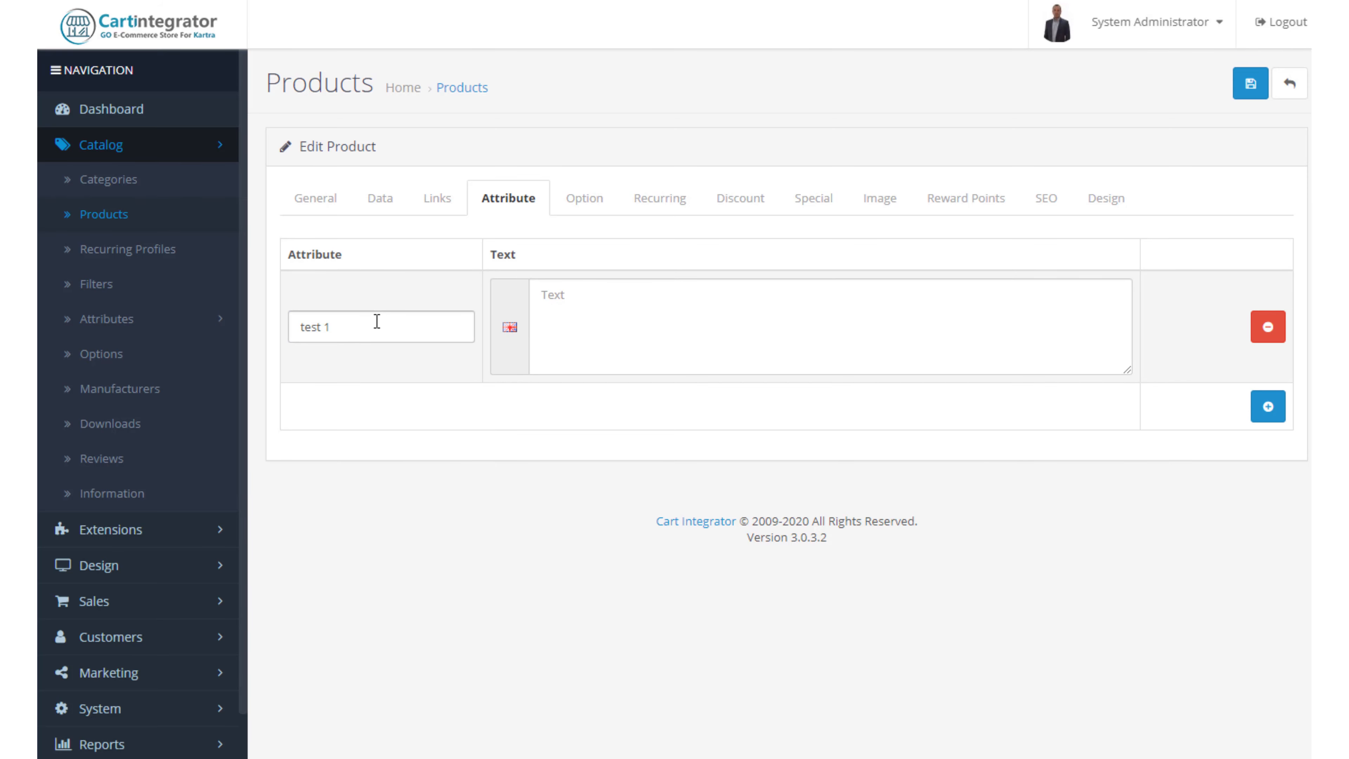
left_click(531, 331)
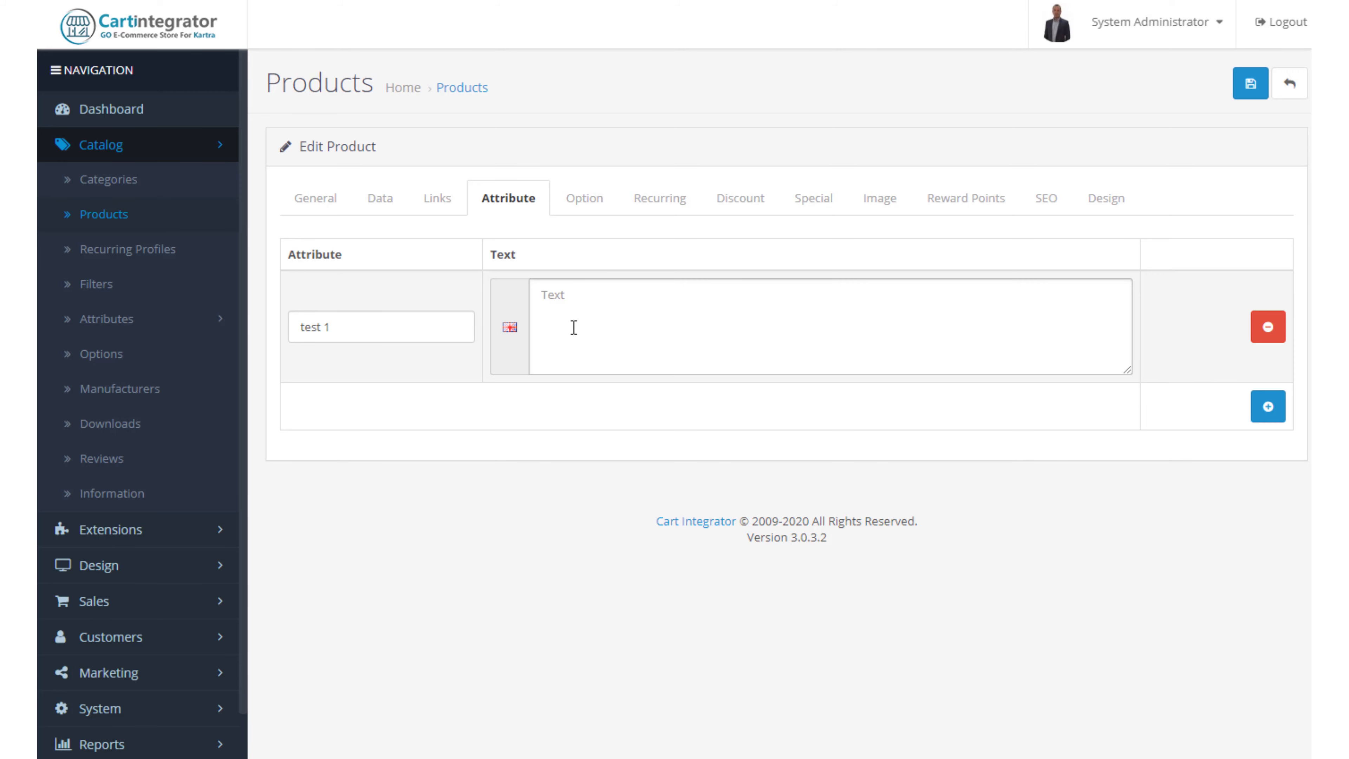
left_click(328, 330)
left_click(552, 332)
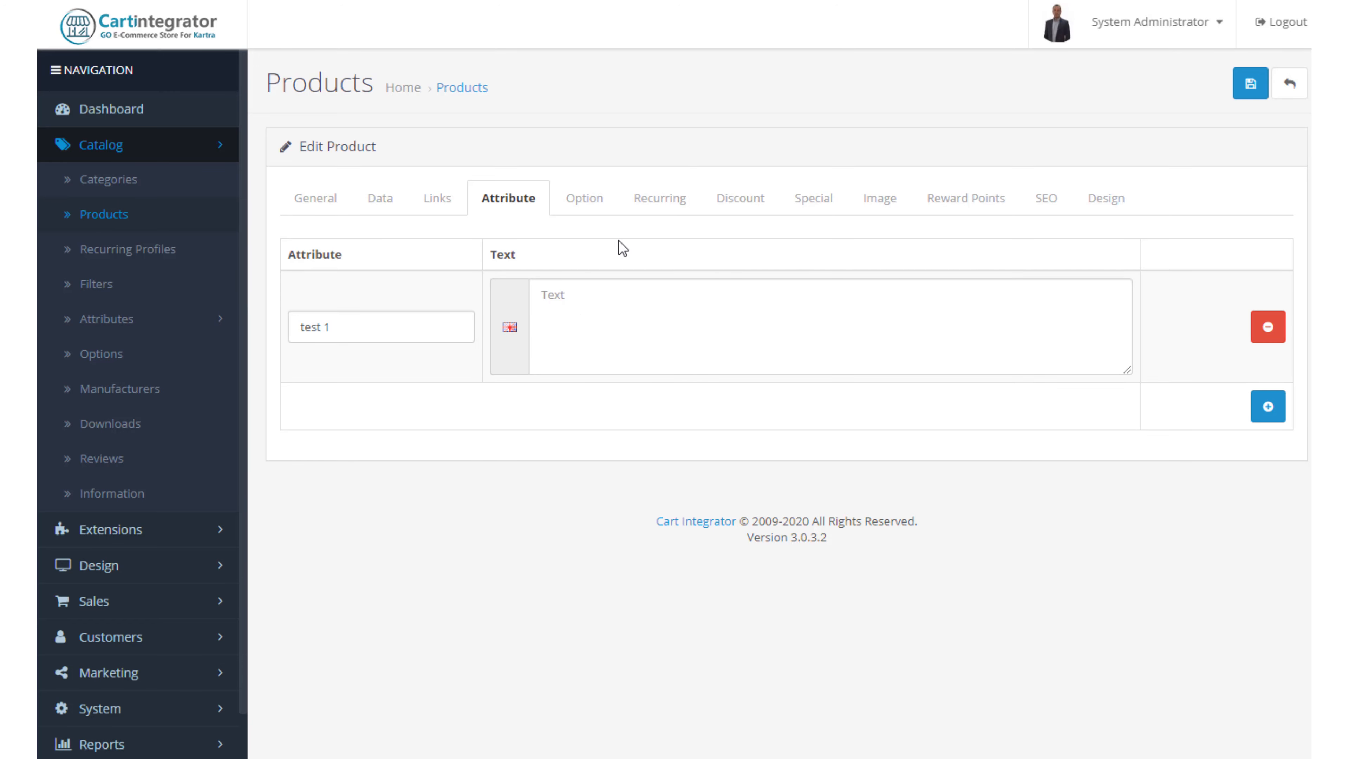
Step: List the option types available for the product and view its recurring profile settings
left_click(593, 214)
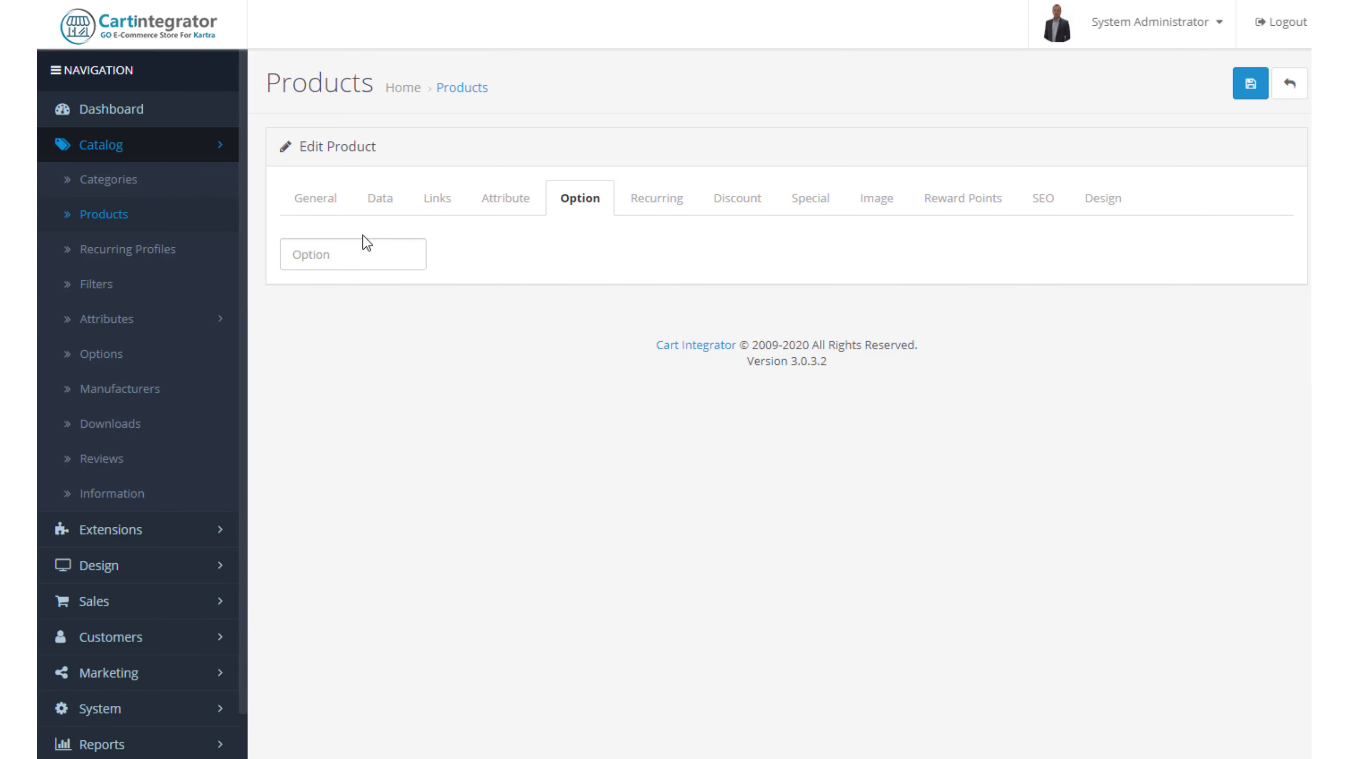
left_click(368, 259)
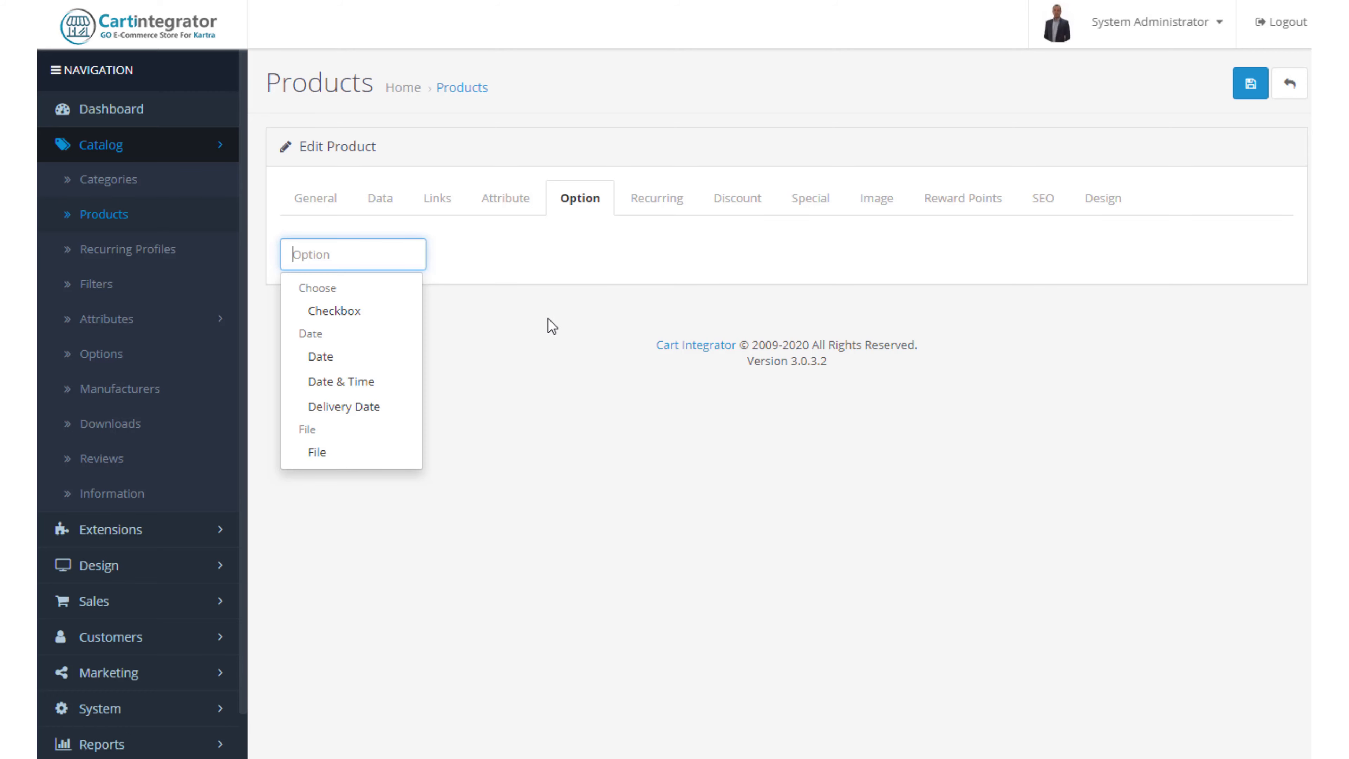
left_click(656, 199)
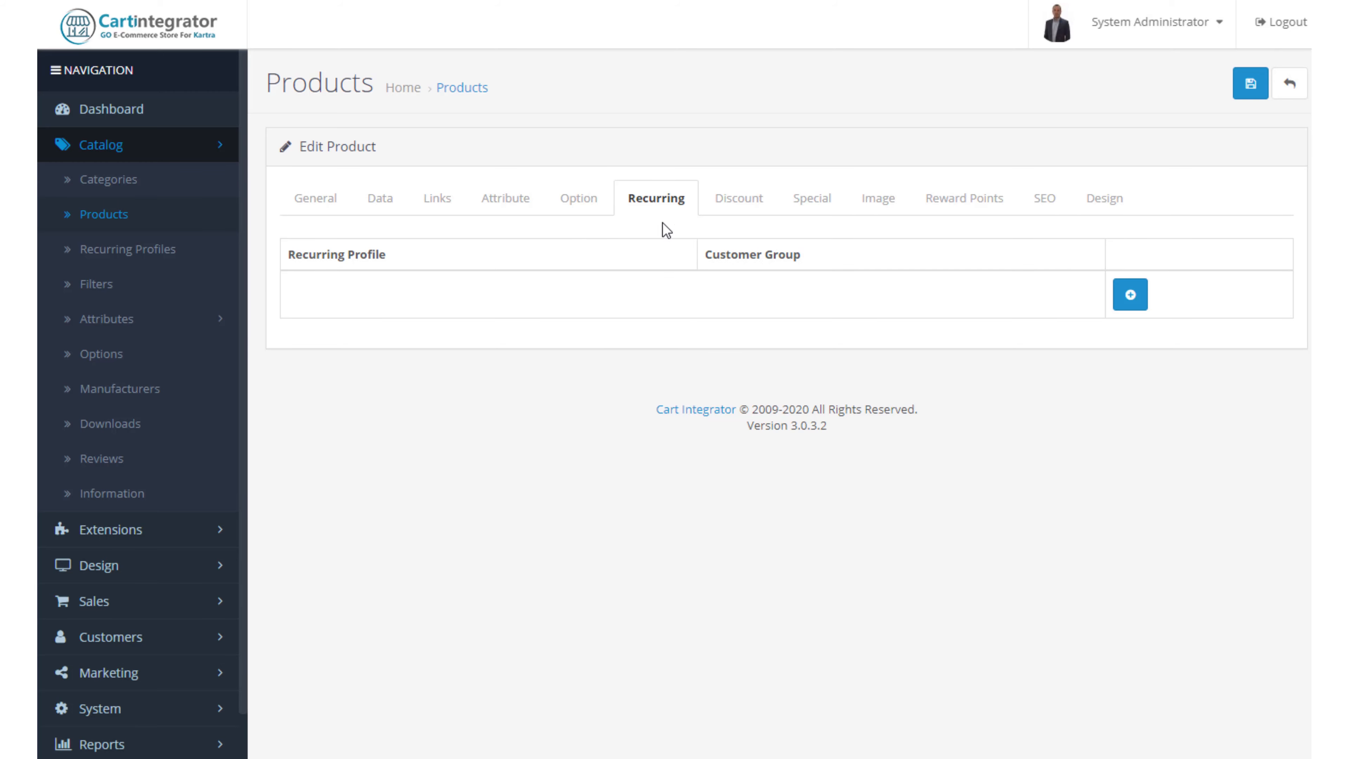
Step: Add a product discount for the Default customer group with quantity 1 and price 10, and remove it again
left_click(727, 206)
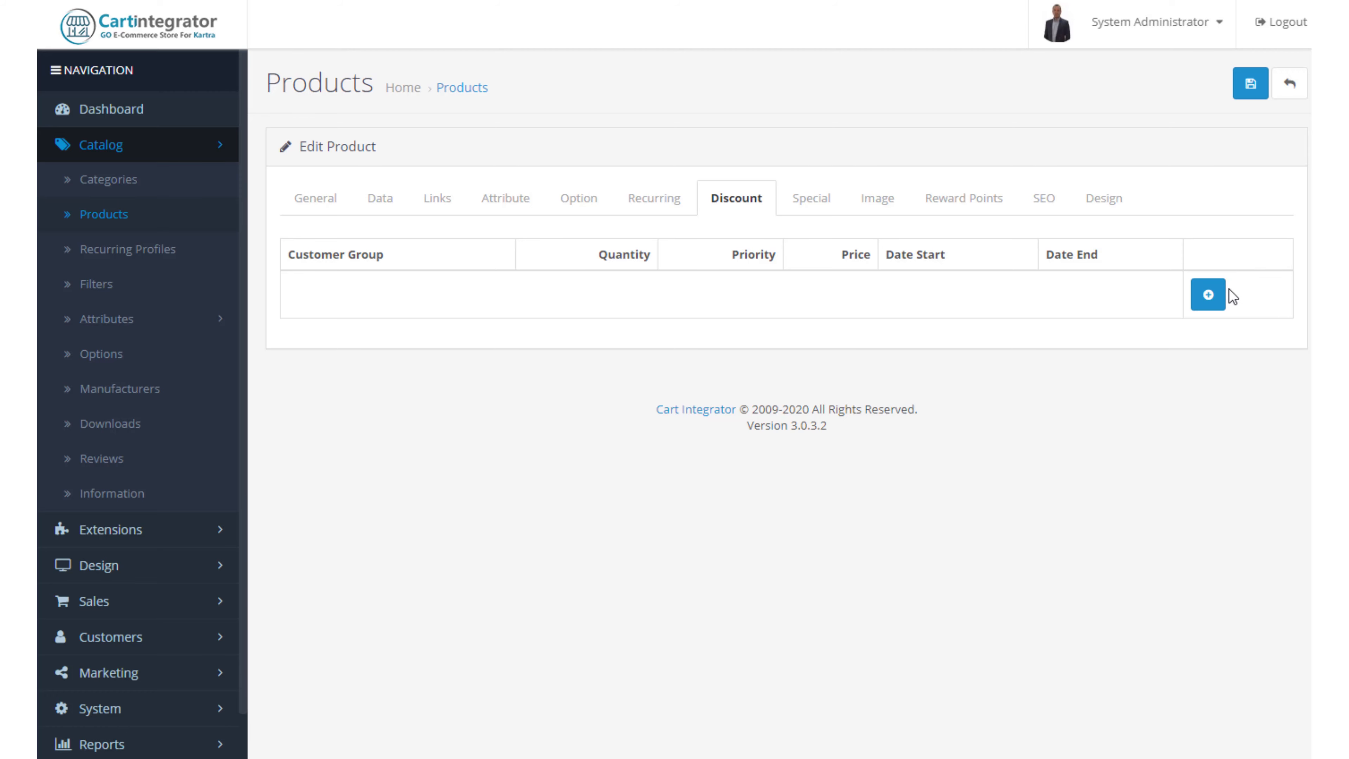
left_click(1218, 298)
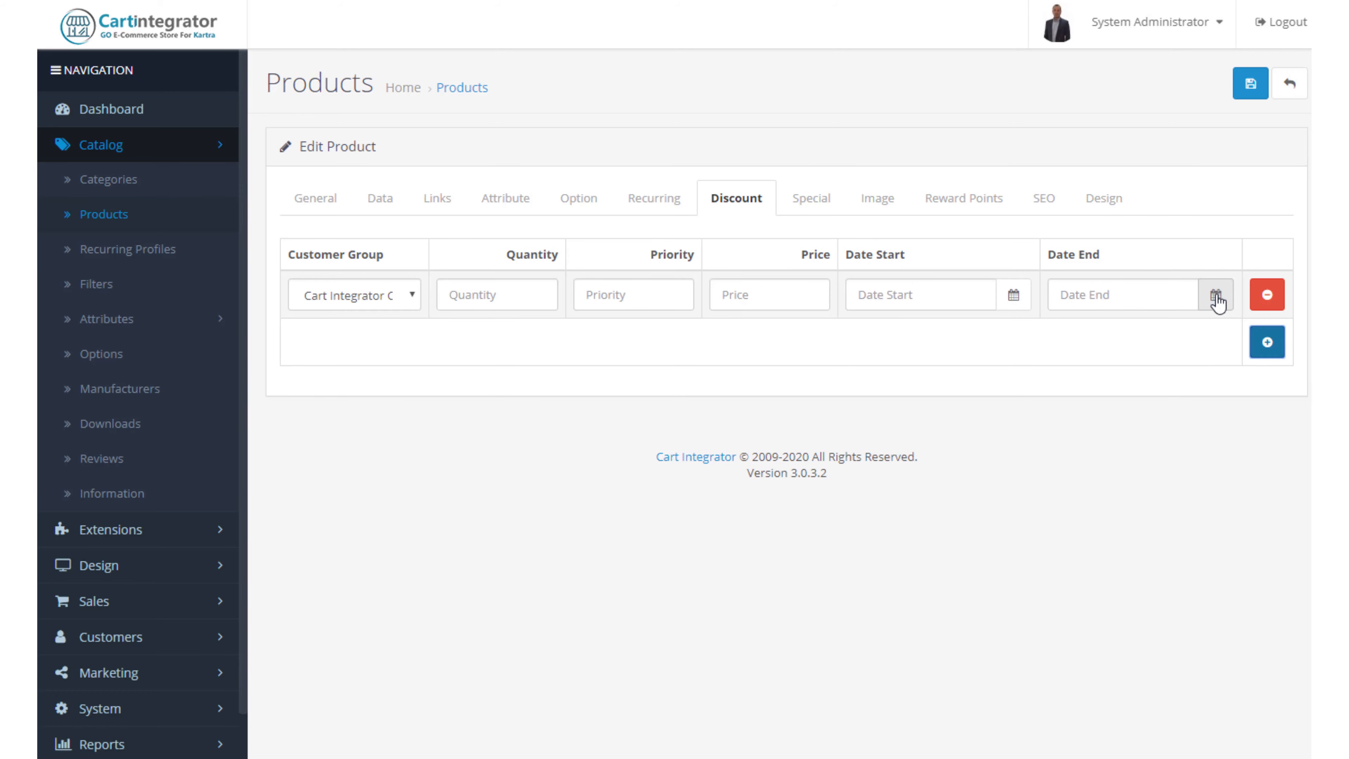
left_click(398, 301)
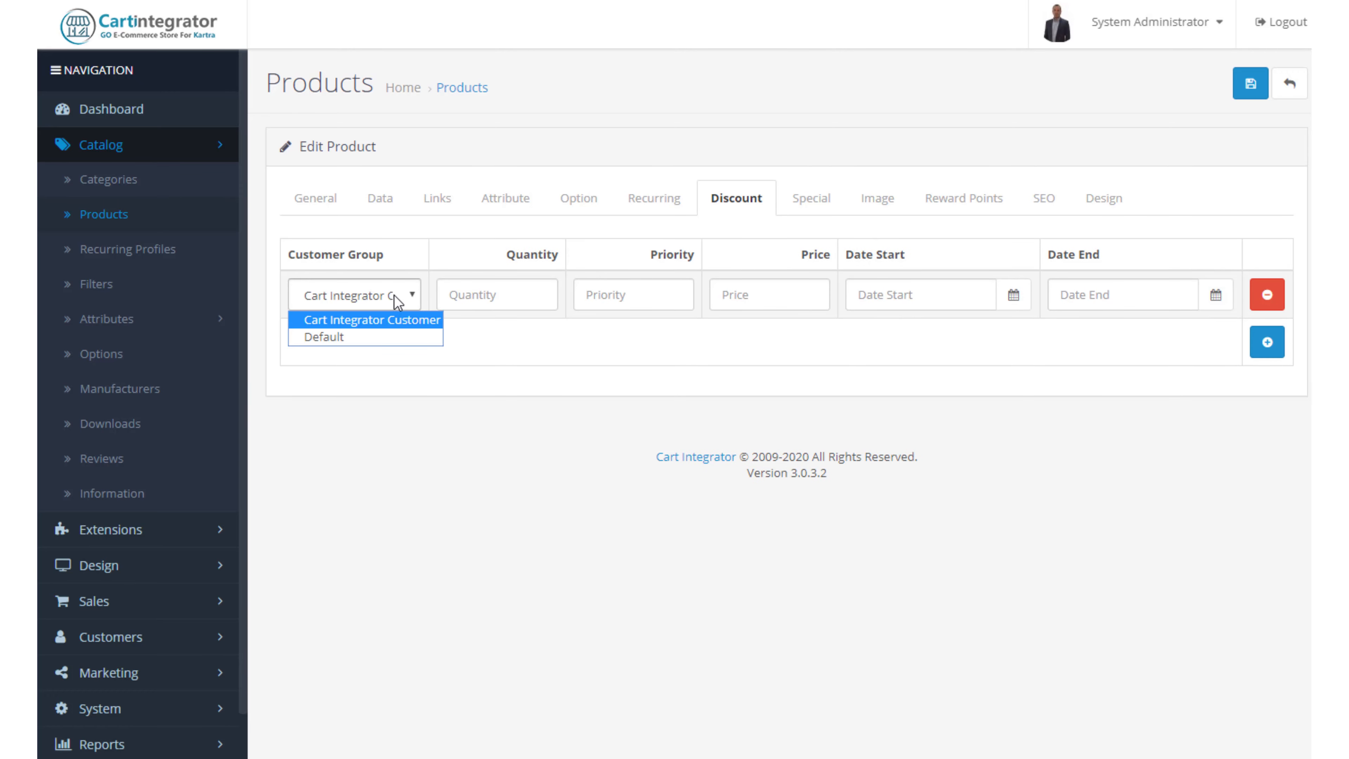
left_click(377, 338)
left_click(477, 304)
type("1")
left_click(618, 293)
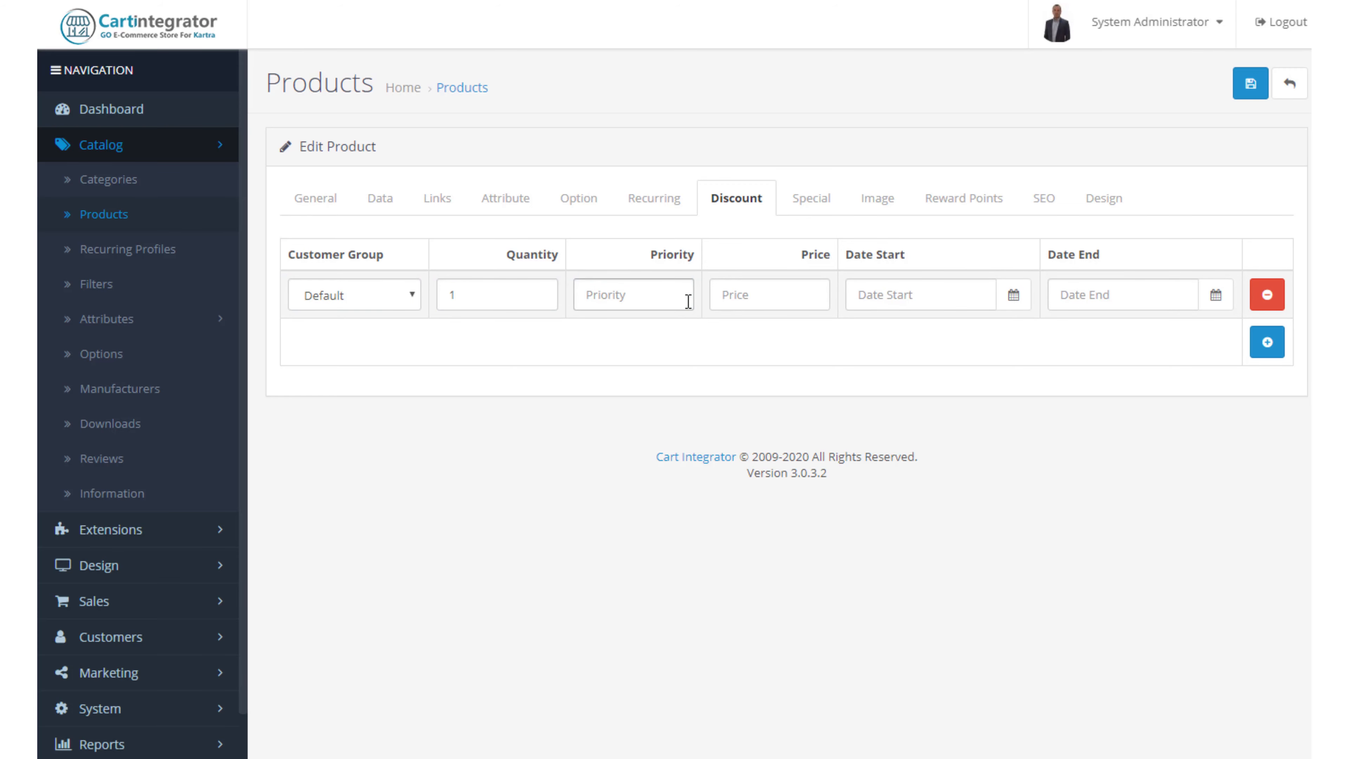
left_click(790, 299)
type("10")
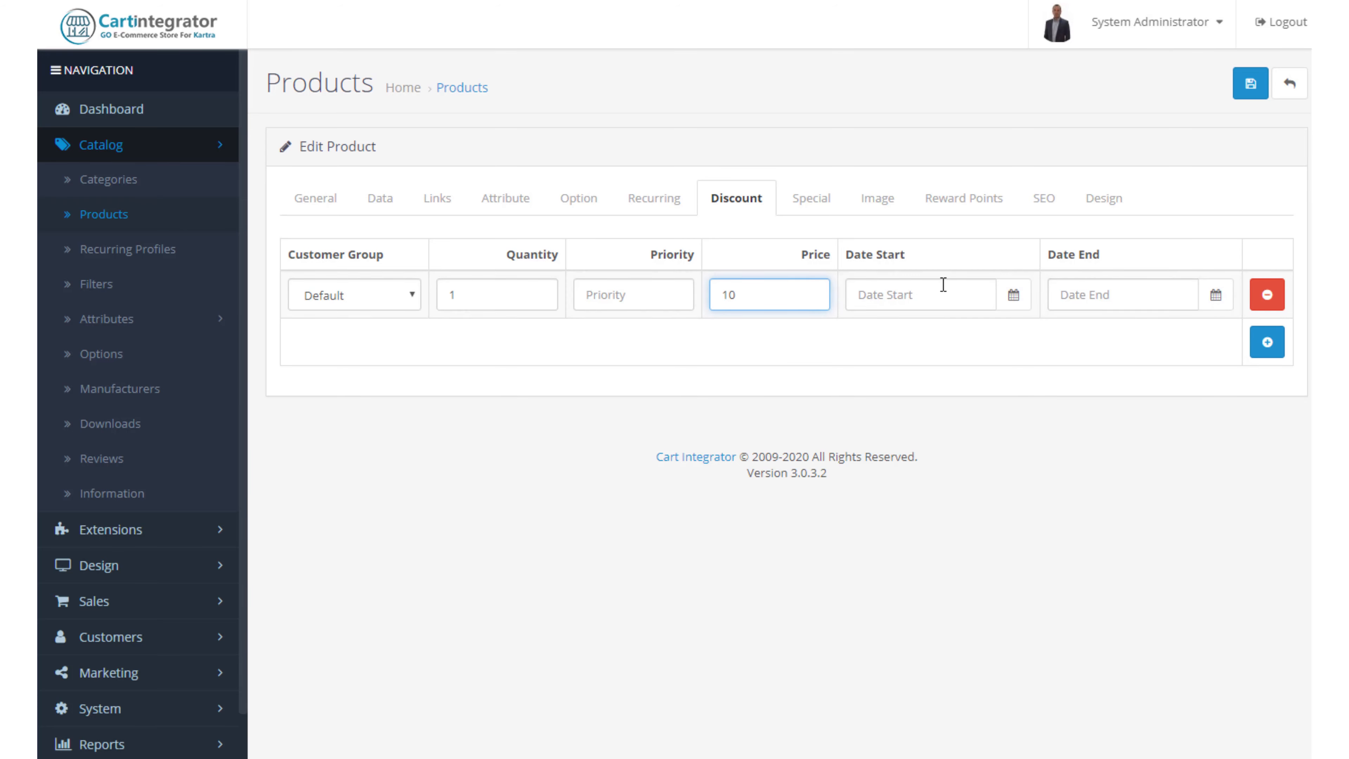
left_click_drag(804, 291, 536, 290)
left_click(1267, 294)
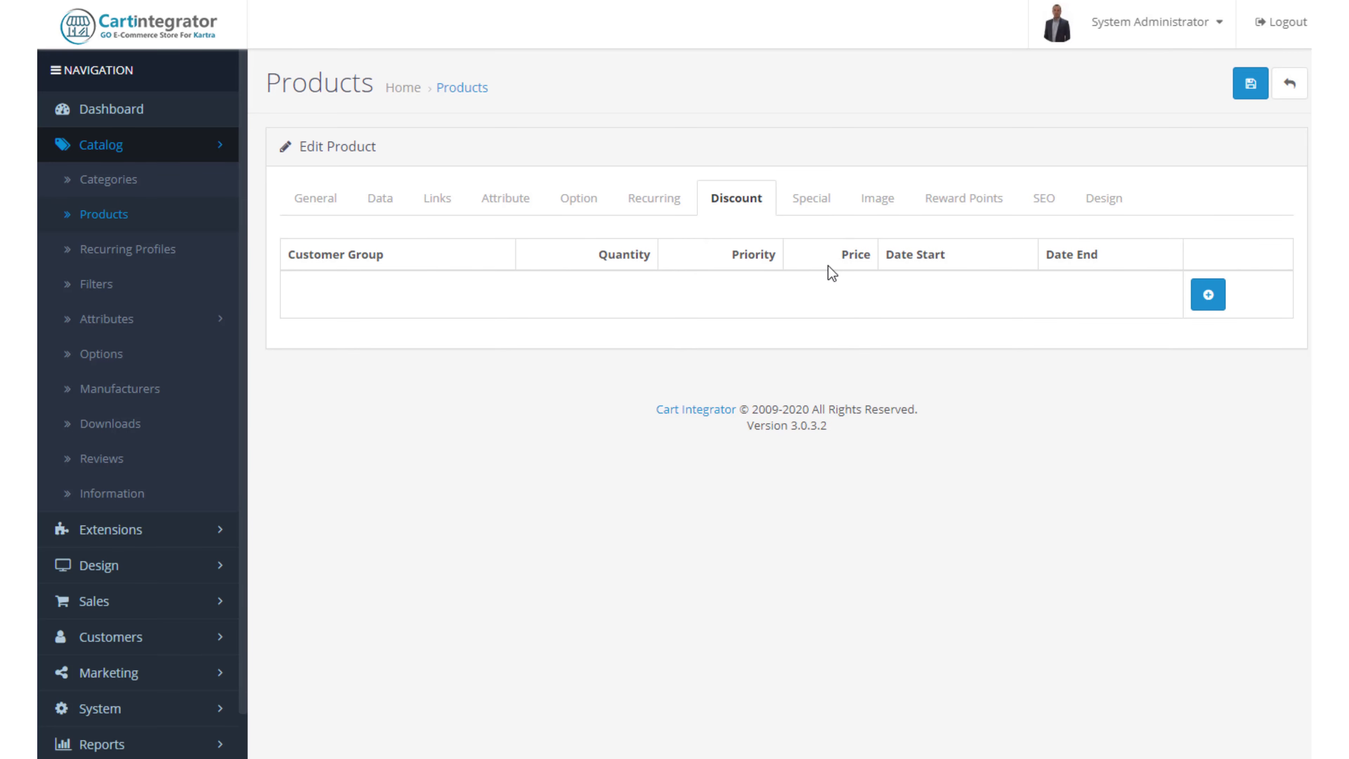
Step: Add a special price row for the Default customer group with priority 1, entering 45 as the price and clearing it again
left_click(813, 207)
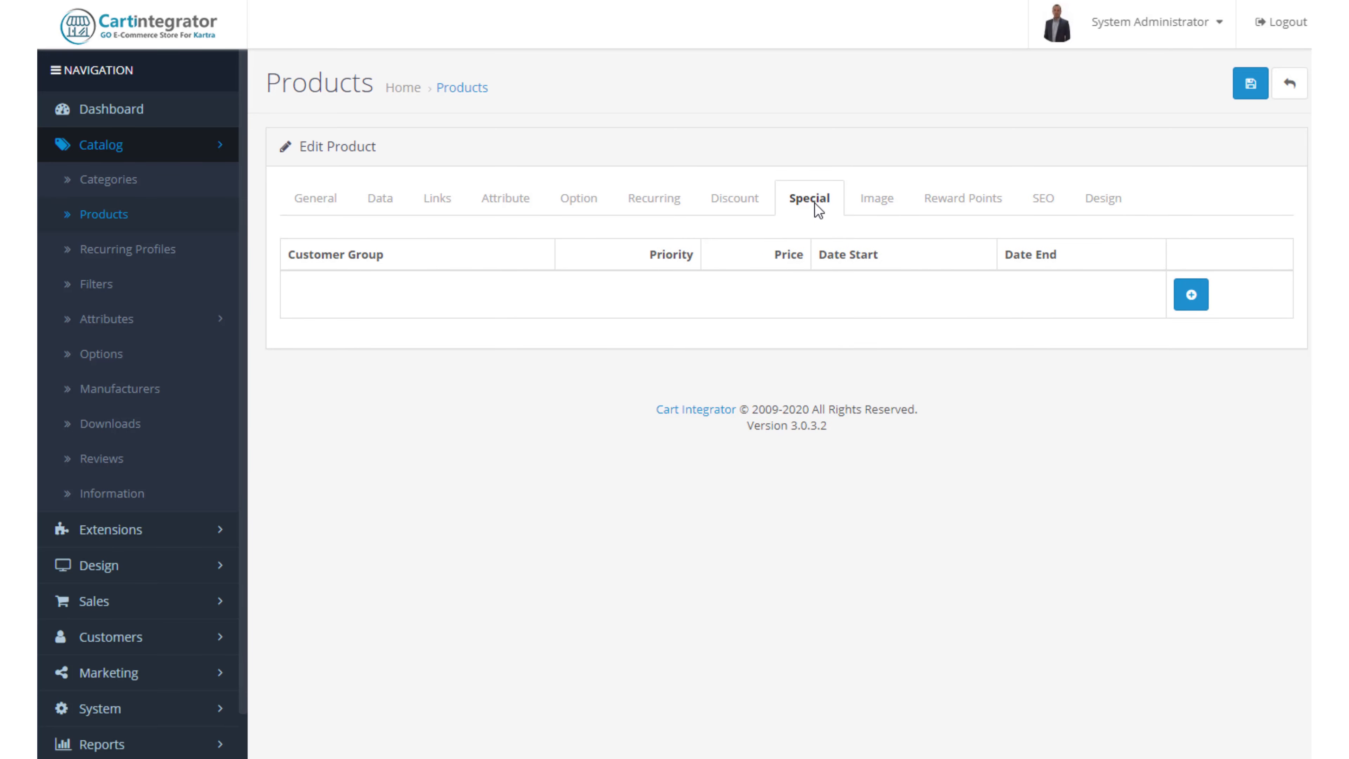
left_click(1191, 295)
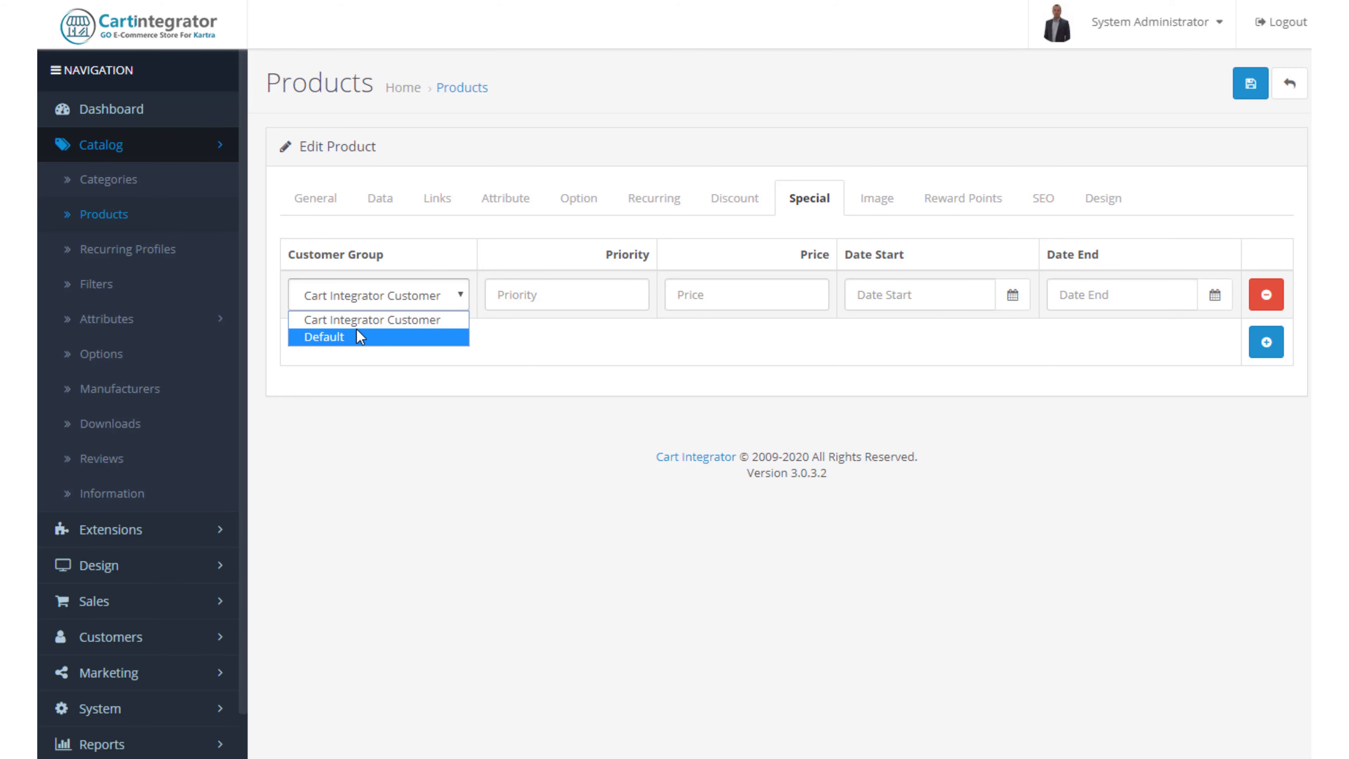
left_click(370, 334)
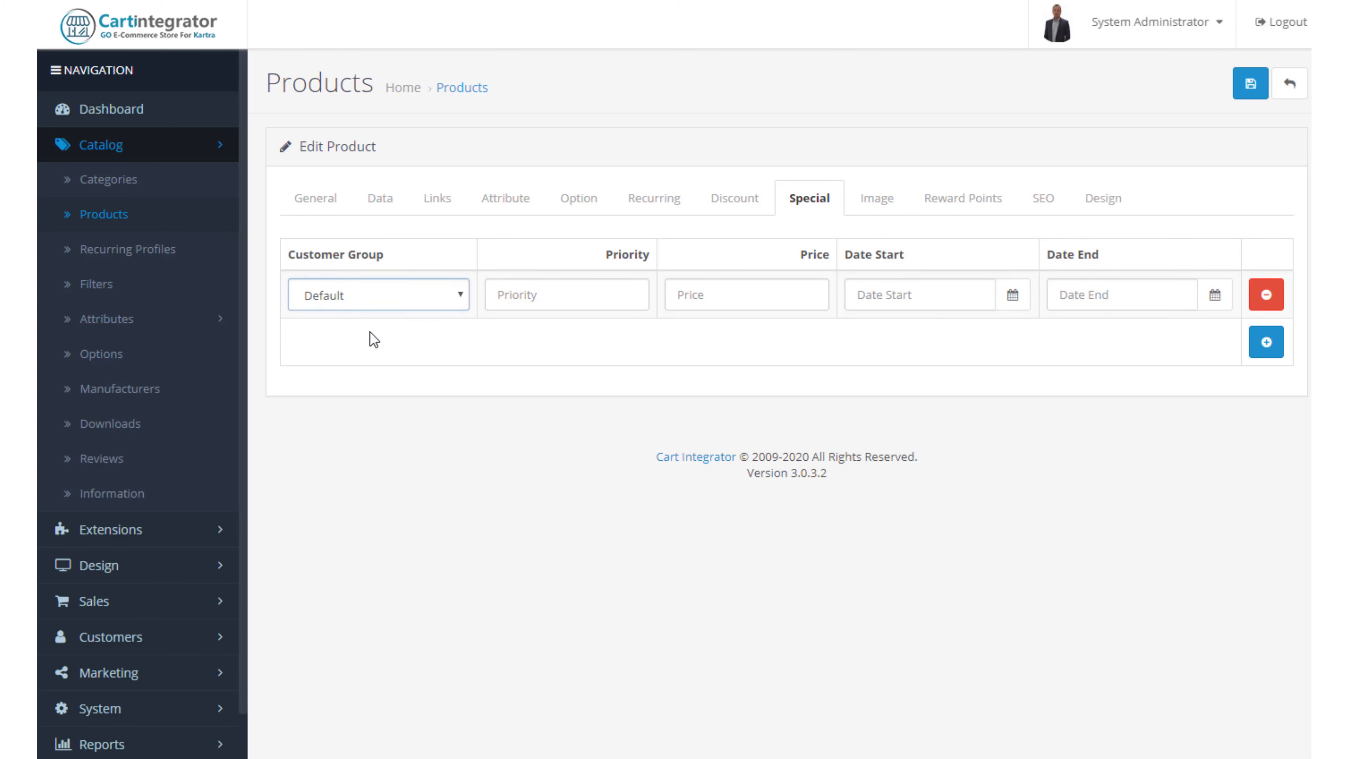
left_click(530, 293)
type("1")
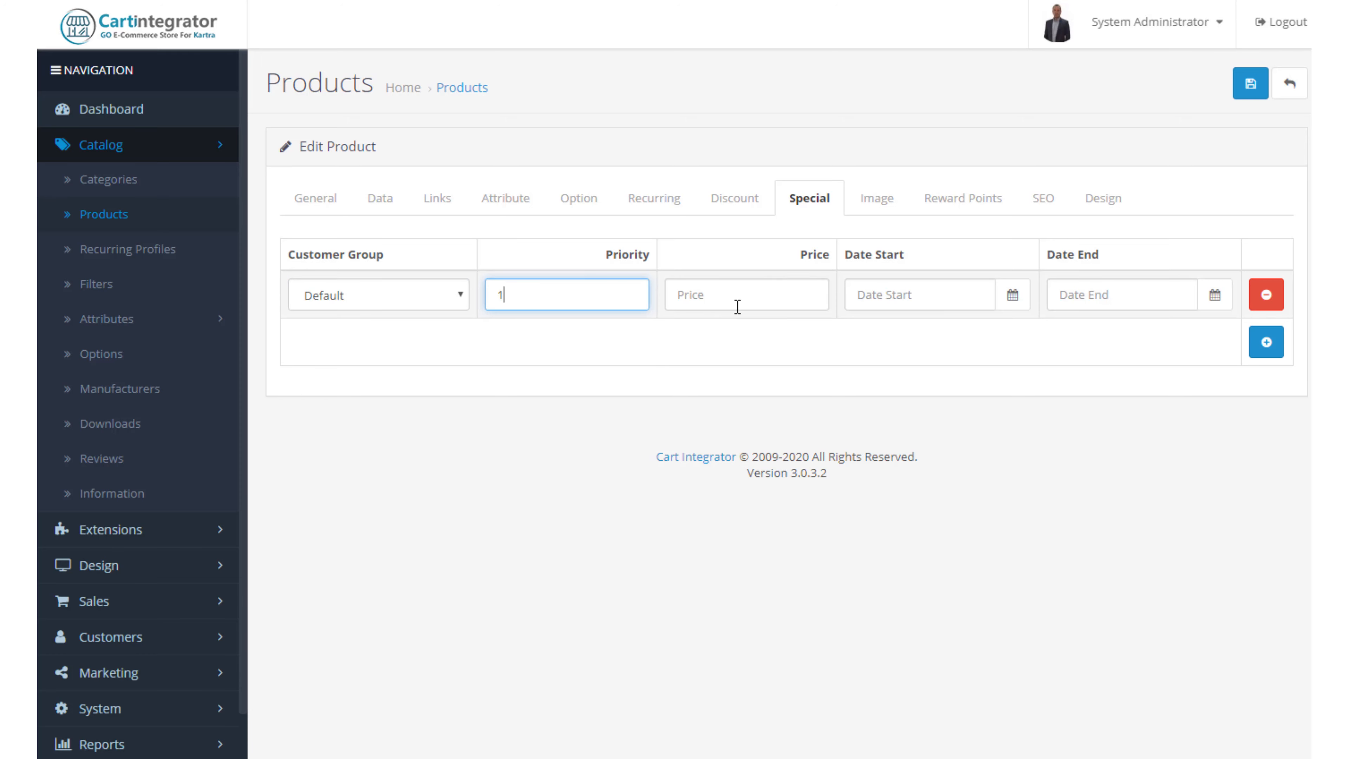
left_click(743, 294)
type("45")
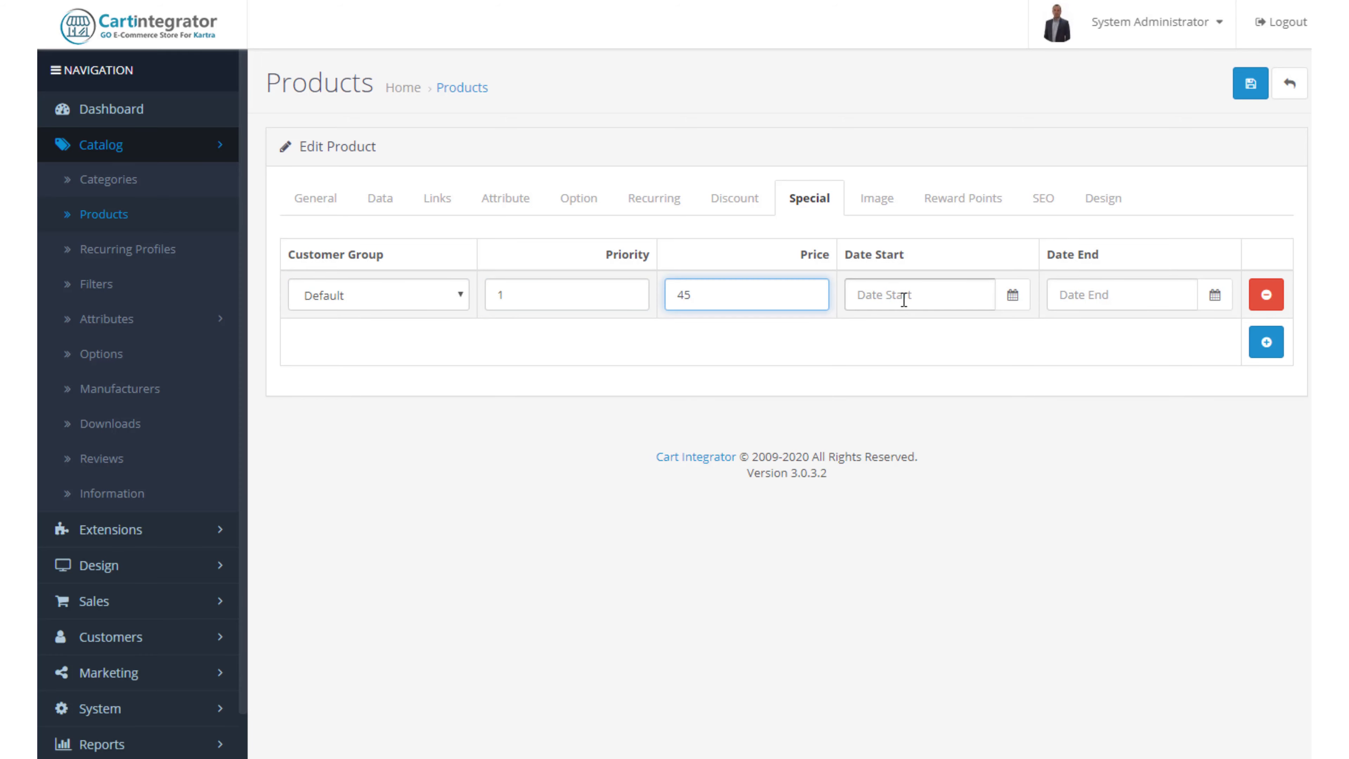
key("BackSpace")
key("BackSpace")
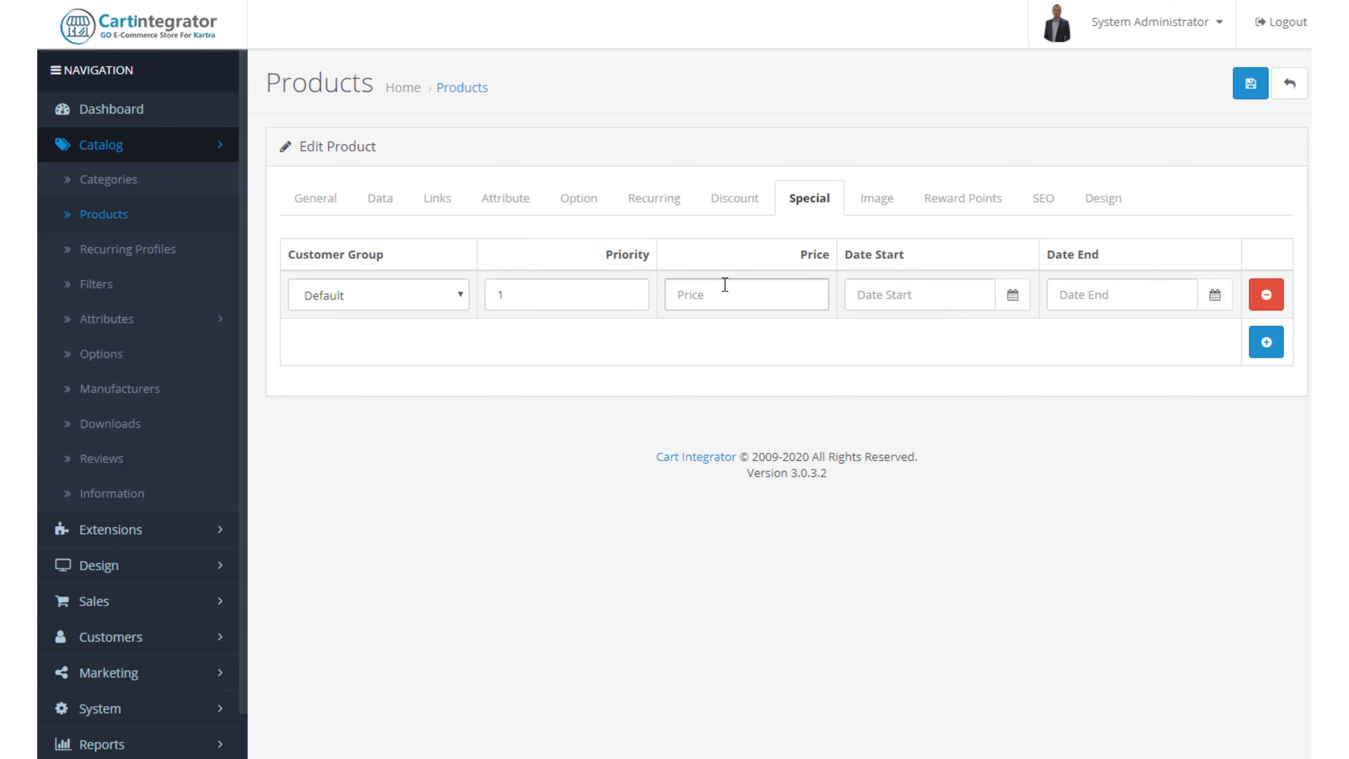
left_click(725, 284)
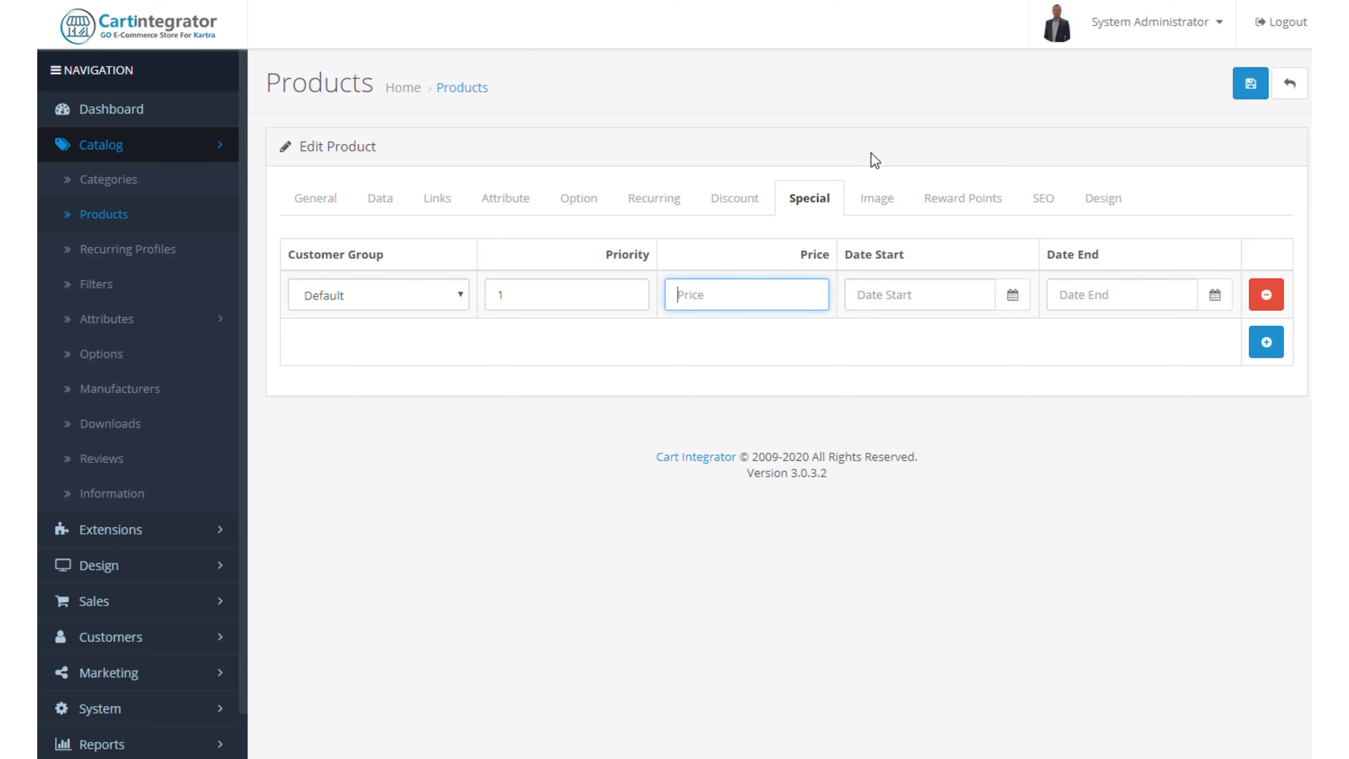
Step: Examine the product's main image and its additional images with their sort order settings
left_click(882, 210)
scroll(598, 267, "down", 3)
scroll(596, 268, "up", 3)
scroll(563, 281, "down", 1)
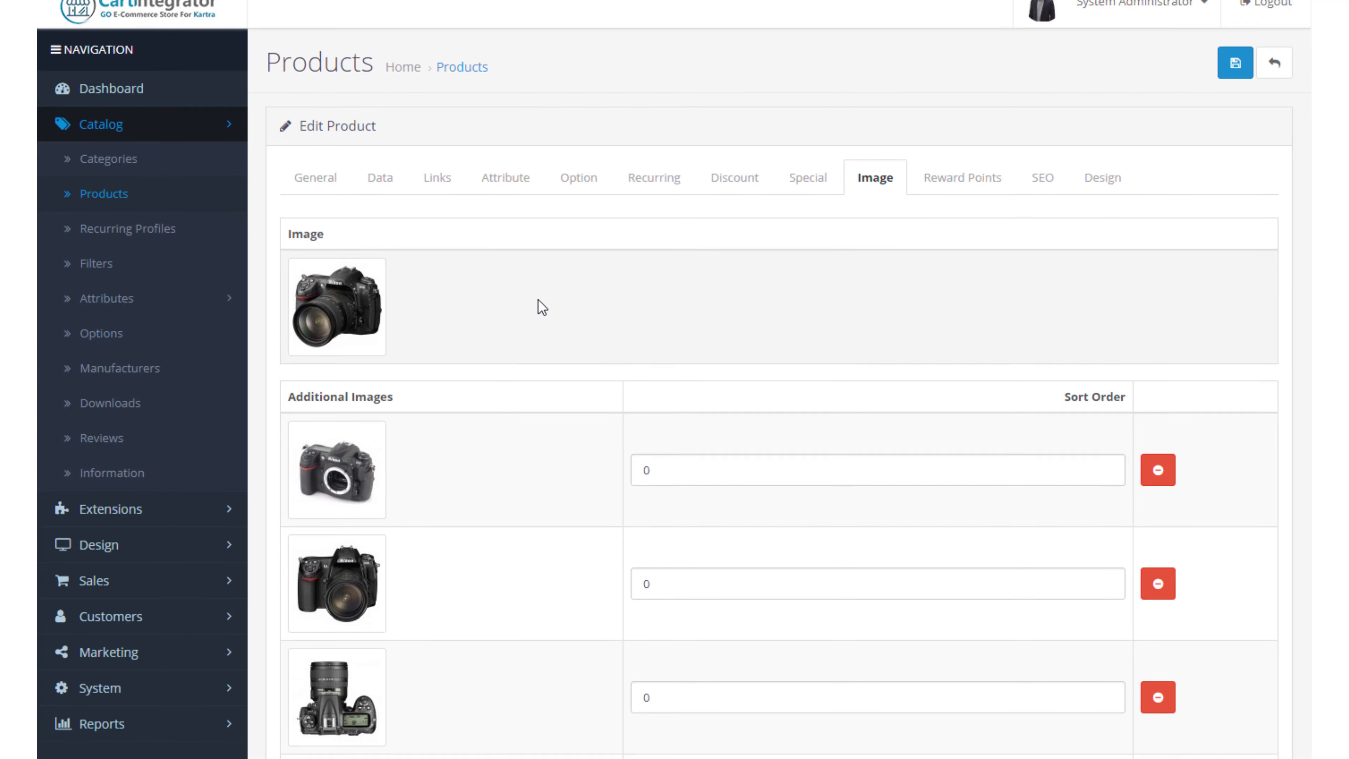
scroll(539, 307, "down", 5)
scroll(539, 307, "up", 3)
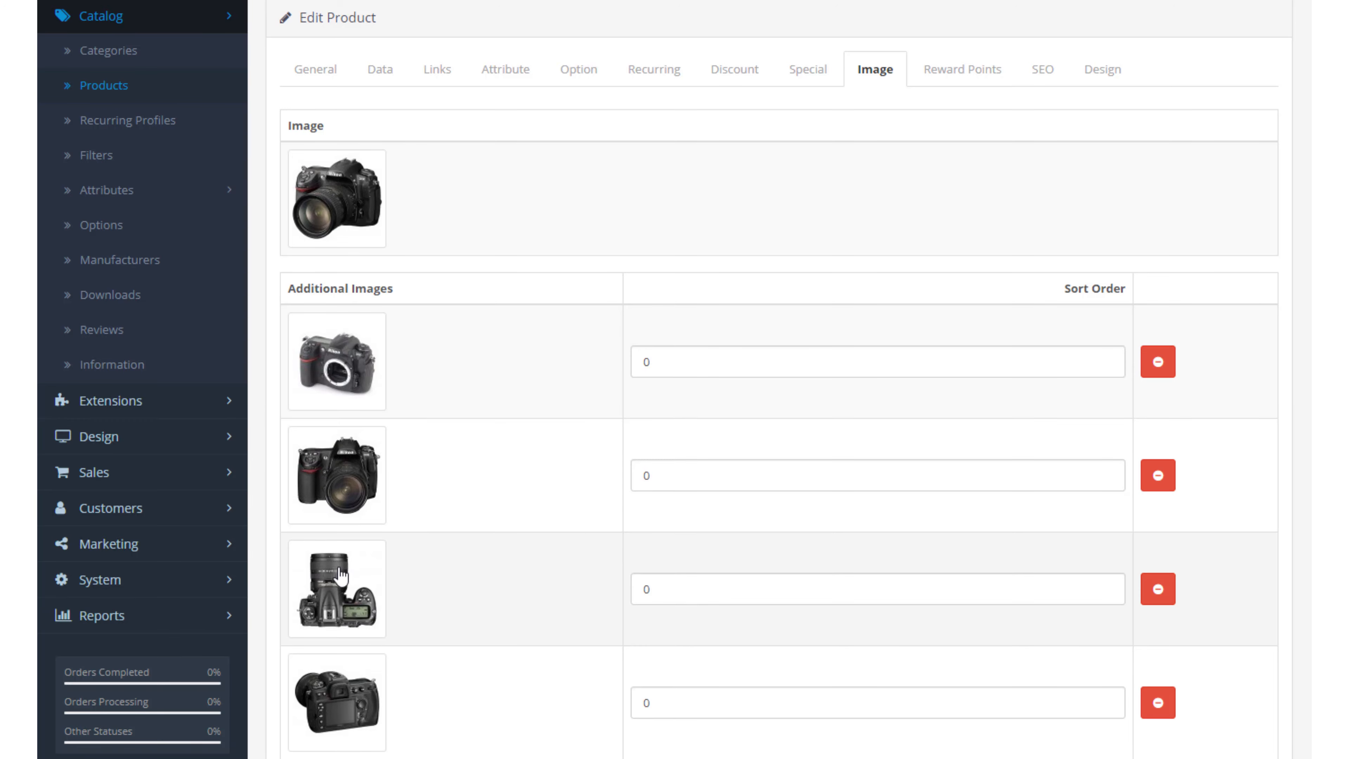
scroll(383, 611, "down", 2)
scroll(382, 563, "up", 4)
scroll(478, 473, "down", 2)
scroll(511, 427, "up", 3)
scroll(511, 425, "down", 4)
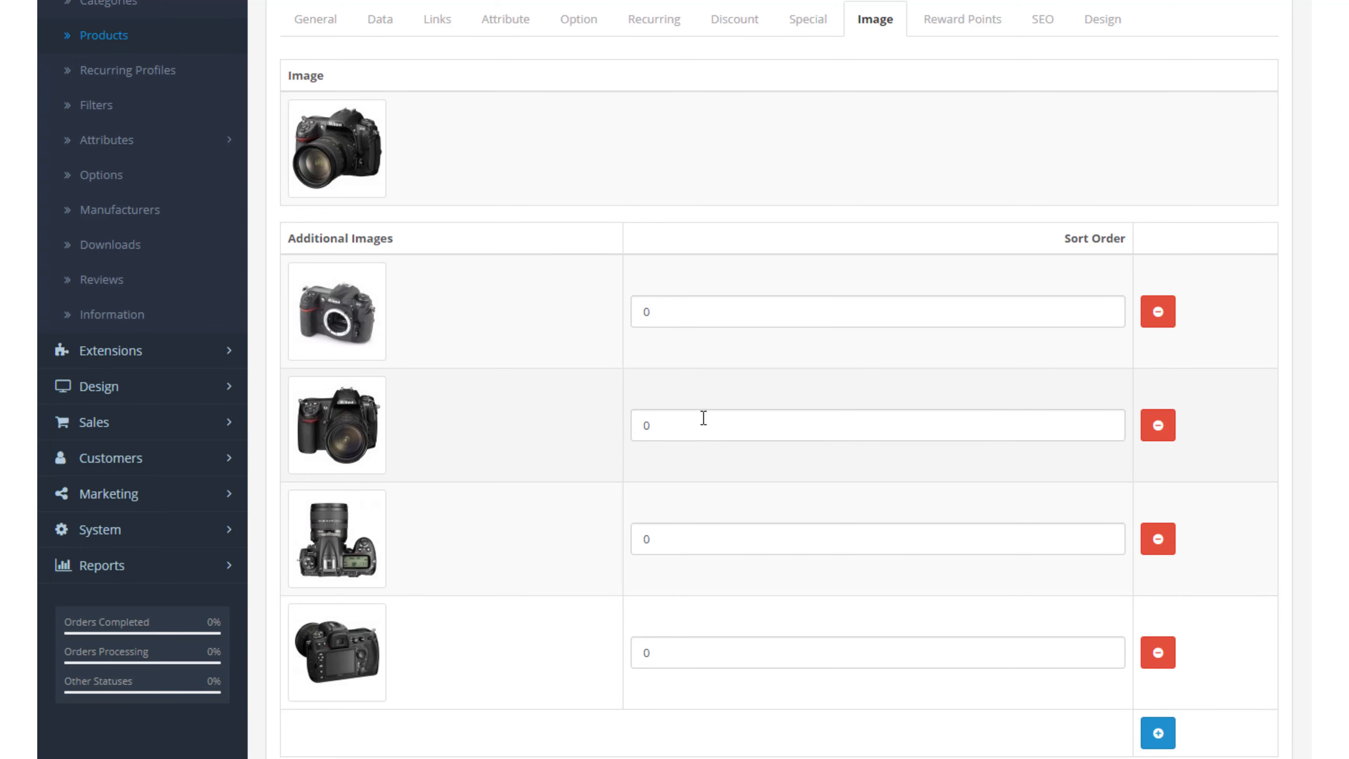
scroll(712, 423, "up", 3)
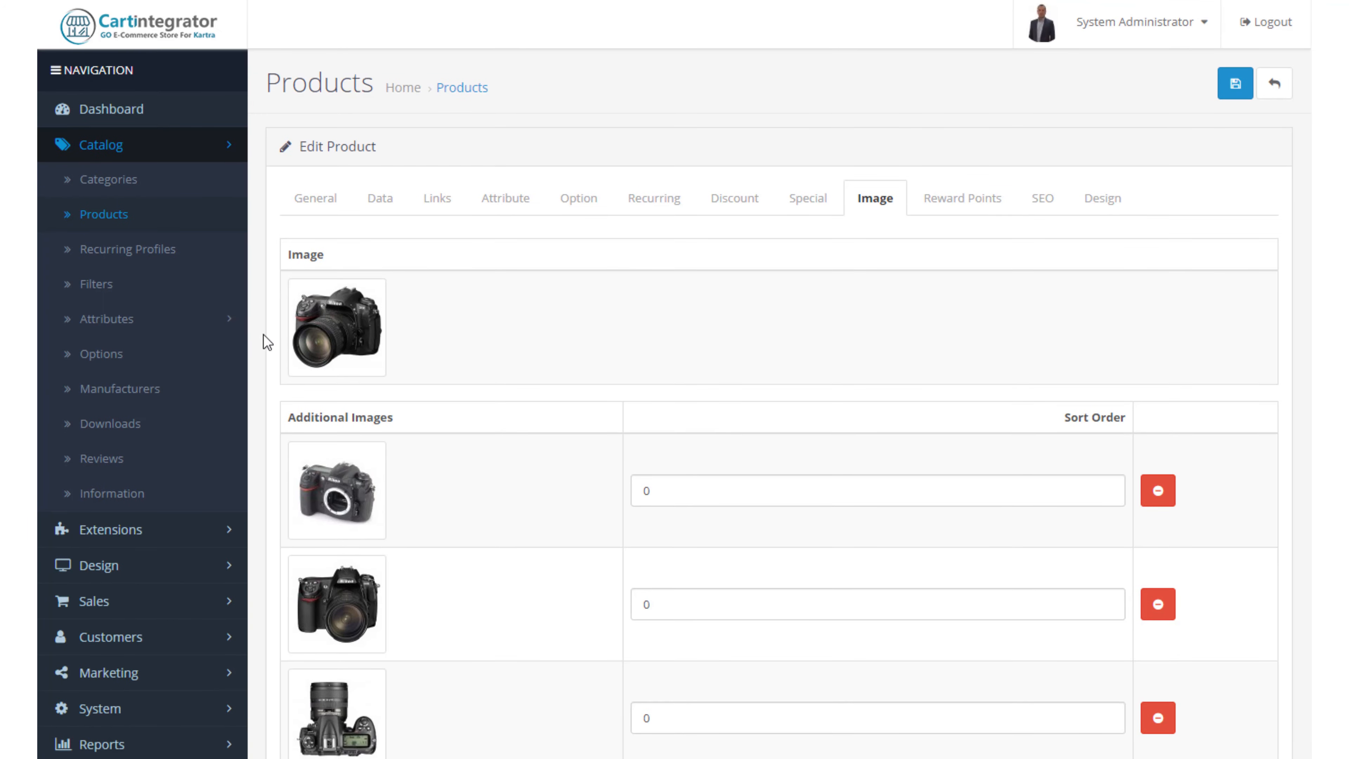
scroll(424, 413, "down", 5)
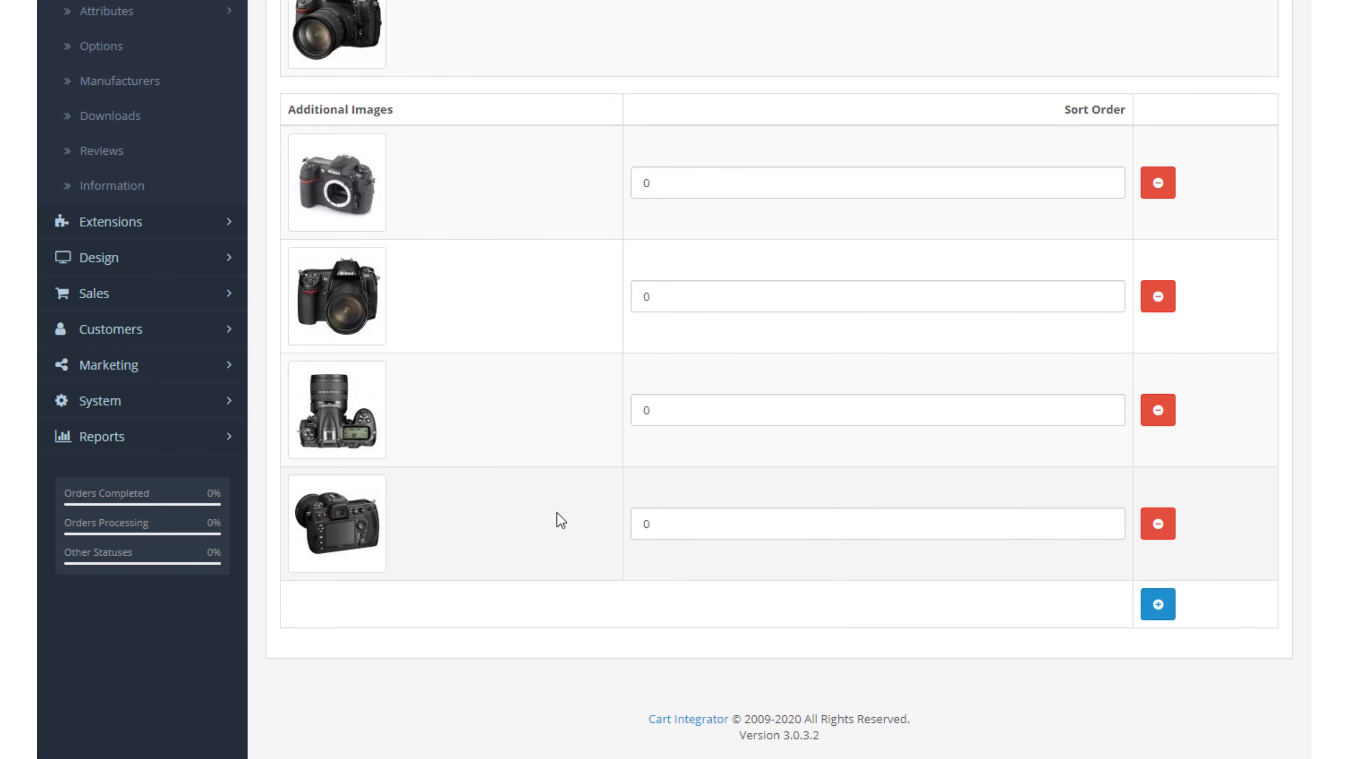
scroll(556, 510, "up", 5)
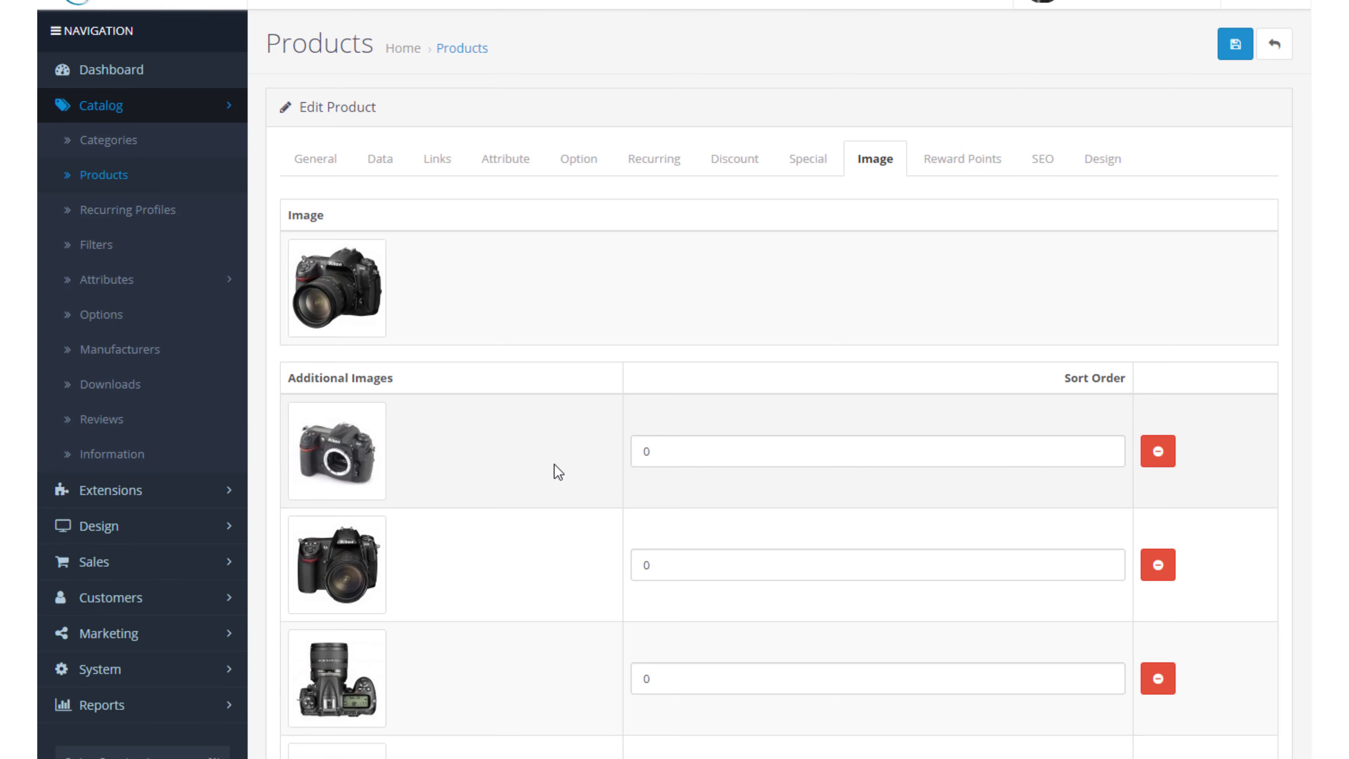
Step: View the product's reward points for each customer group and its SEO keyword for the Default store
left_click(953, 156)
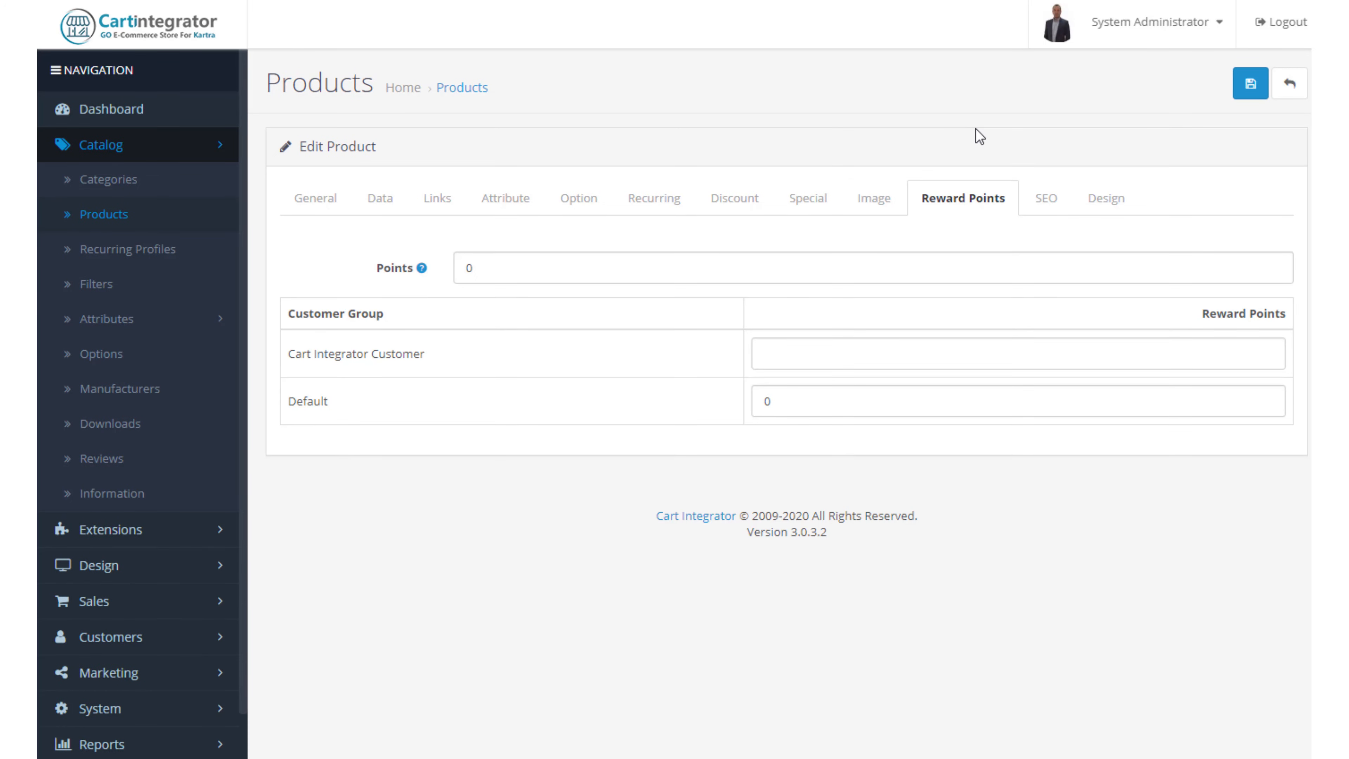
left_click(797, 361)
left_click(807, 394)
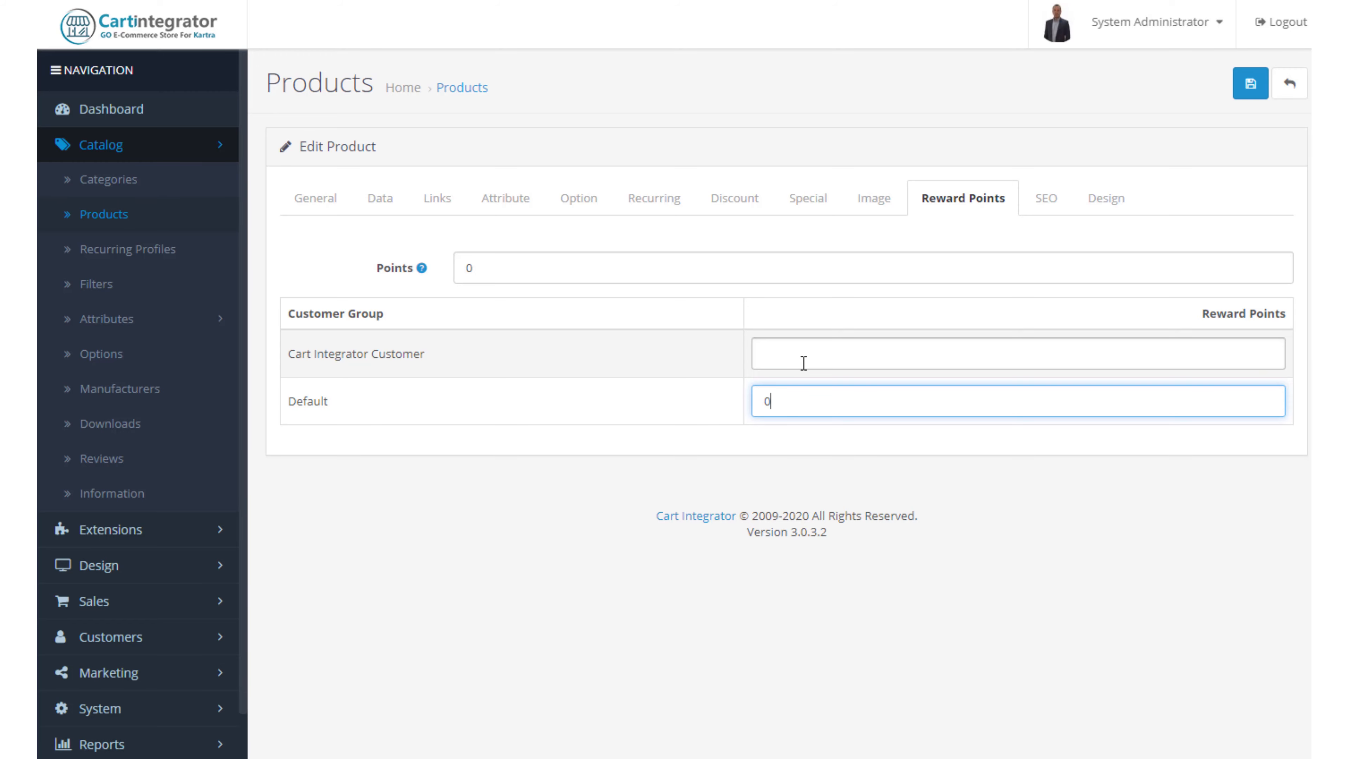
left_click(1046, 212)
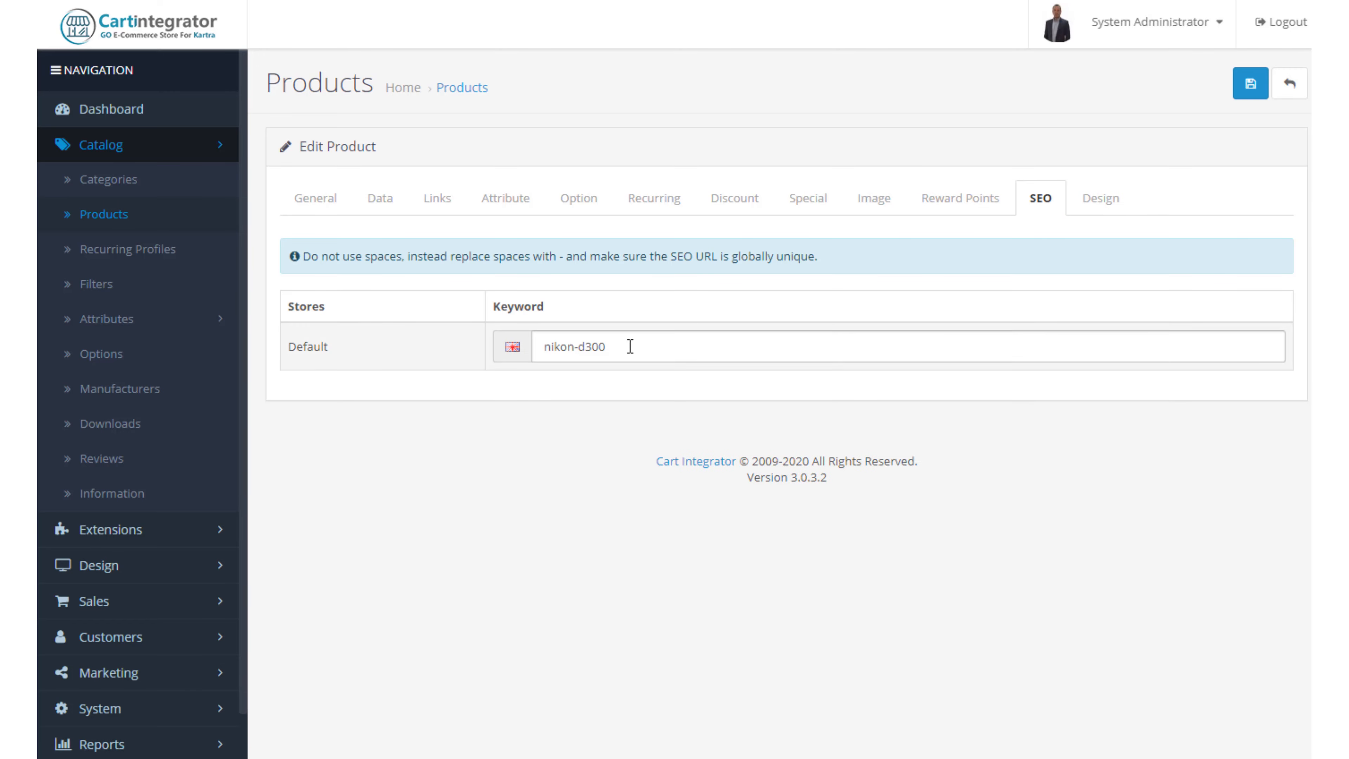
left_click_drag(625, 347, 530, 346)
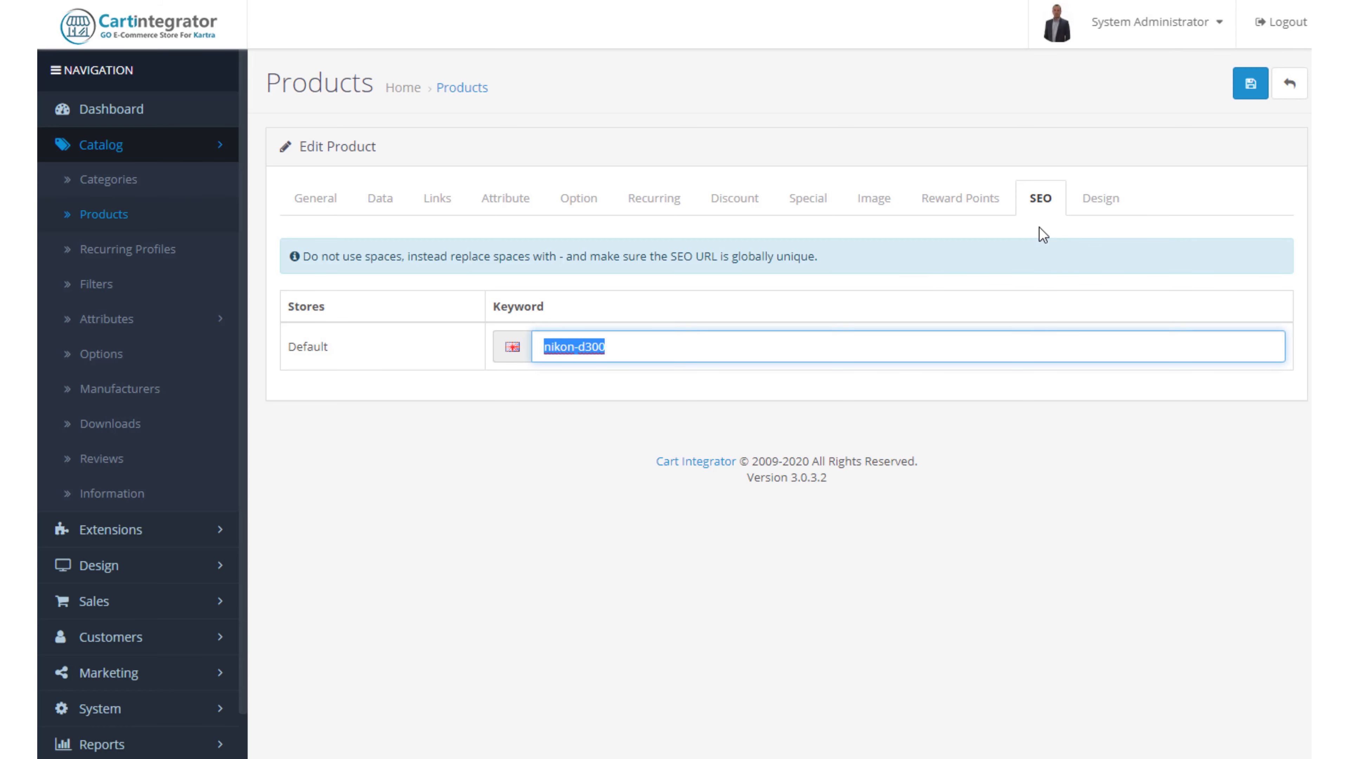
Step: List the layout overrides available for the Default store and leave the override blank
left_click(1101, 201)
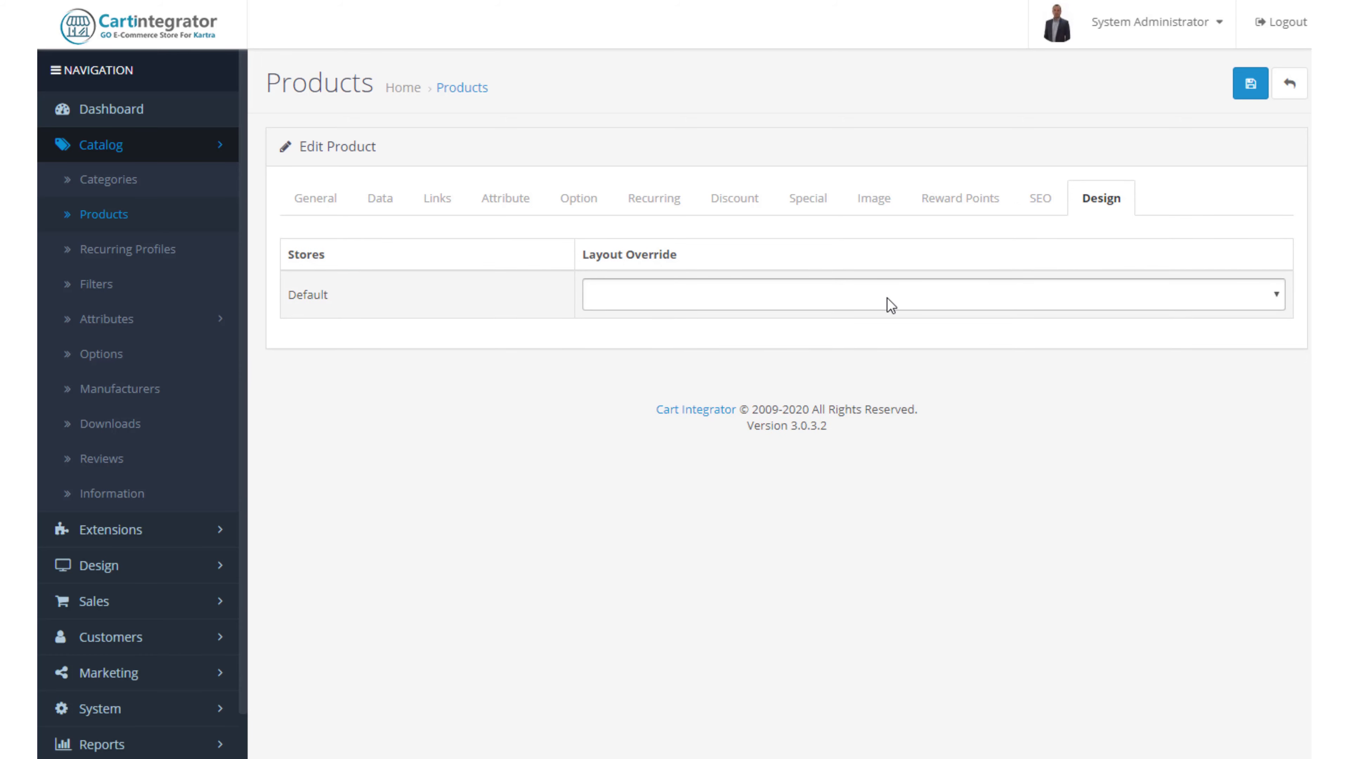
left_click(891, 305)
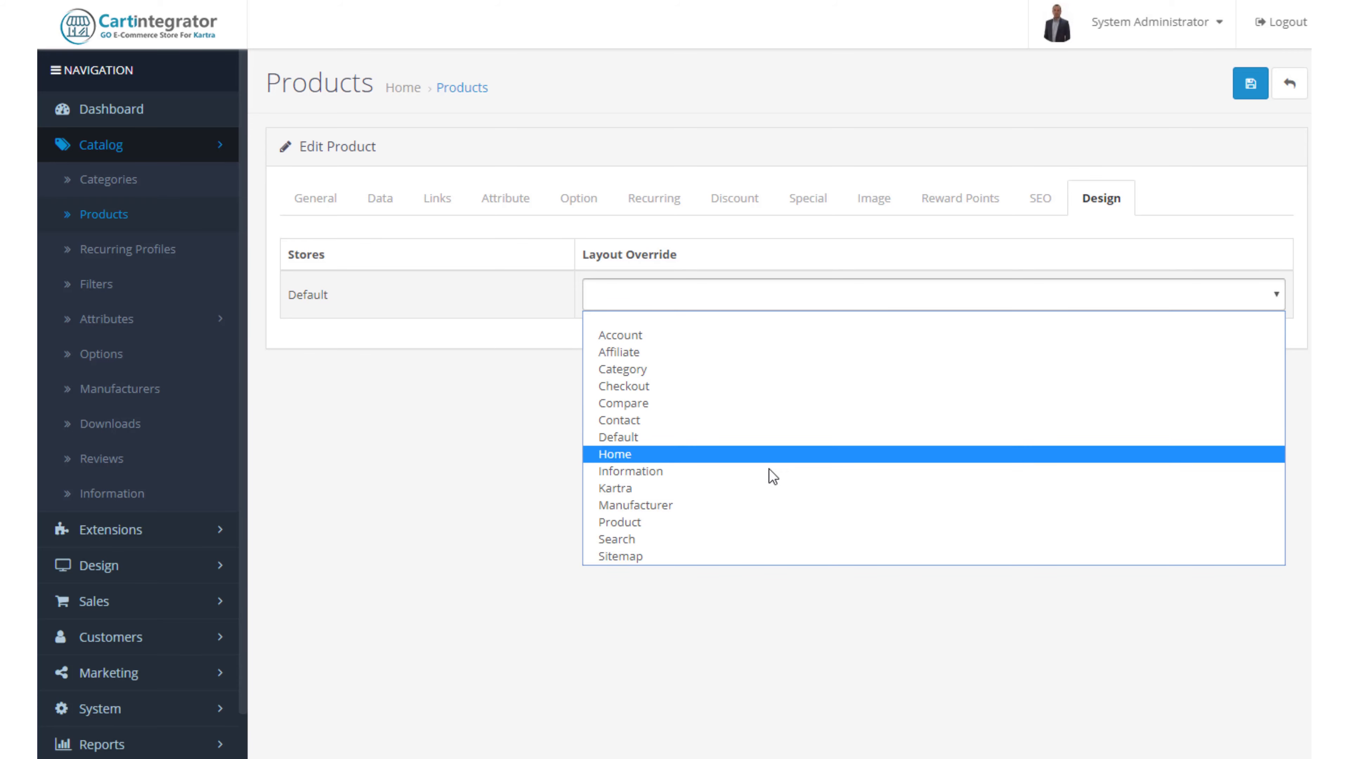
left_click(756, 314)
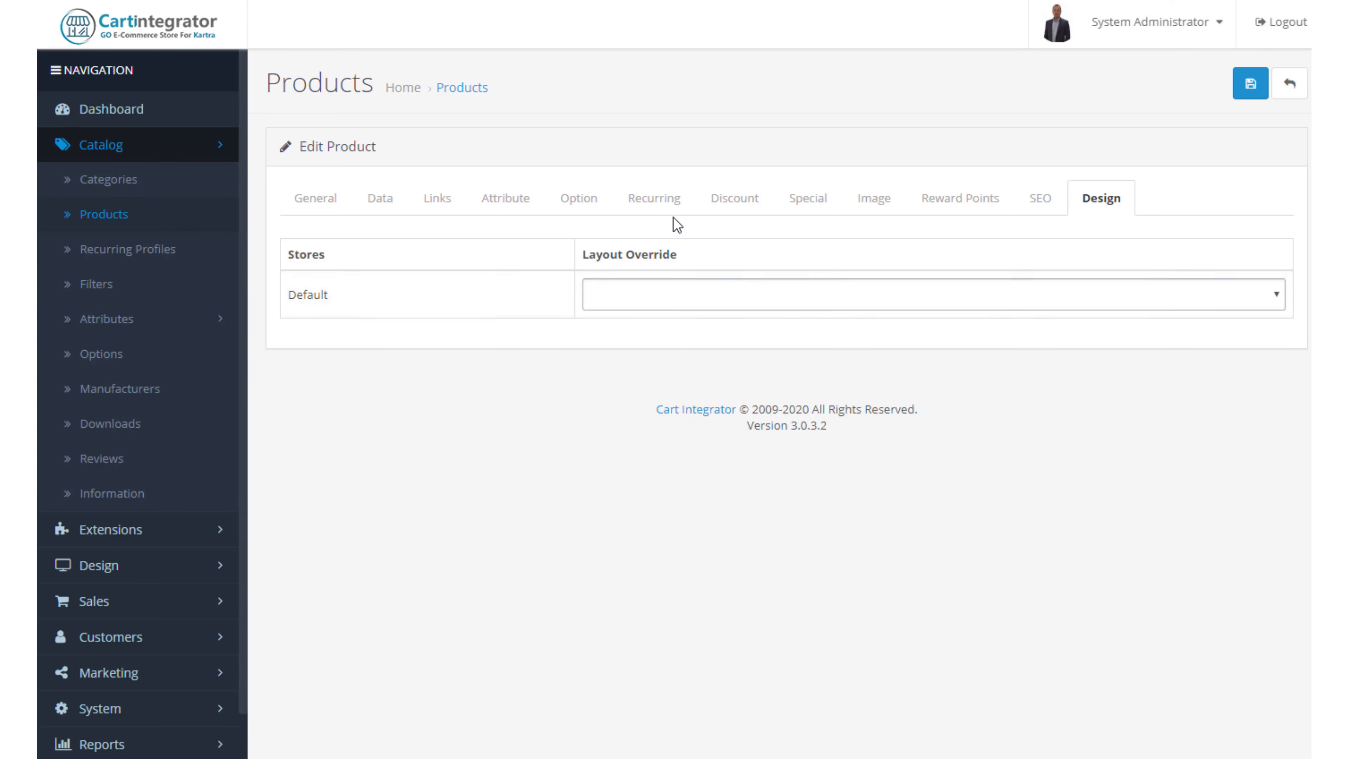
Step: Review the product's general, data, links and attribute settings again
left_click(310, 203)
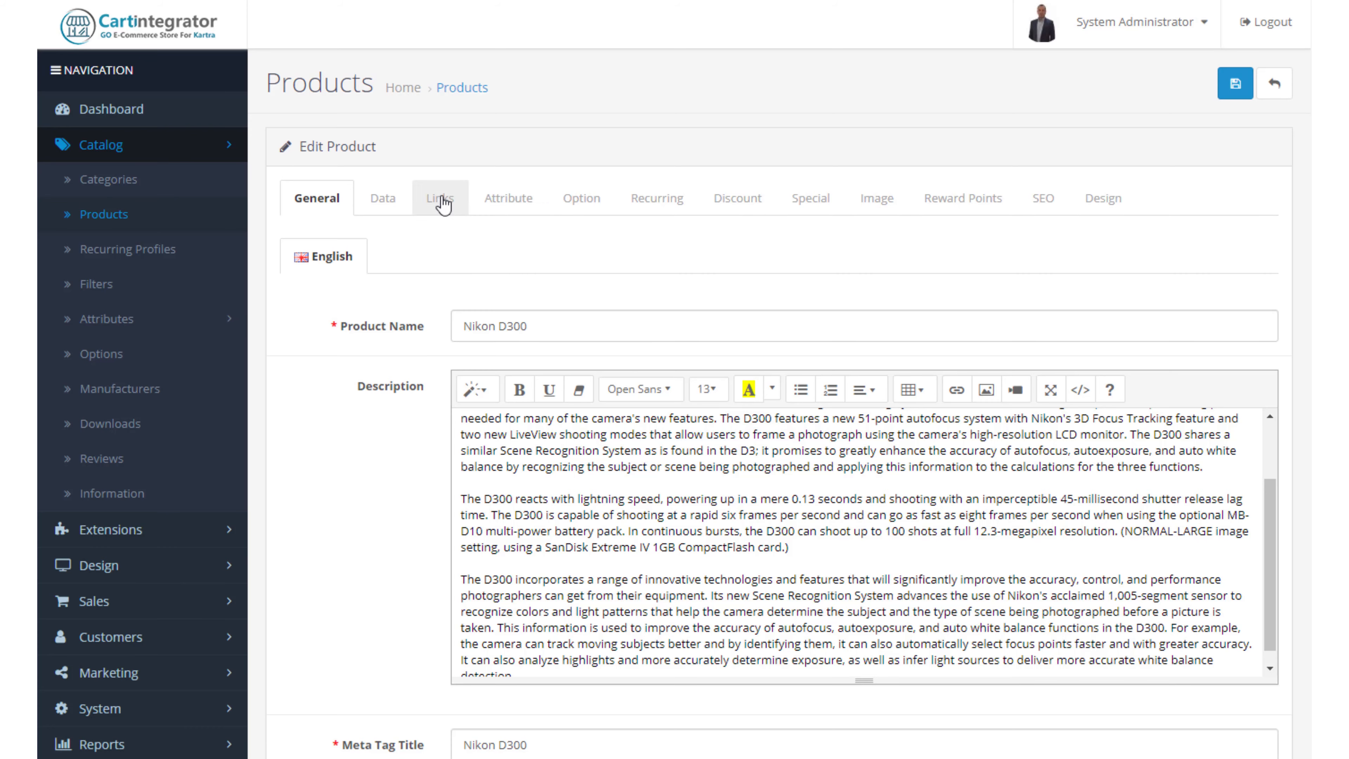
left_click(399, 209)
left_click(425, 203)
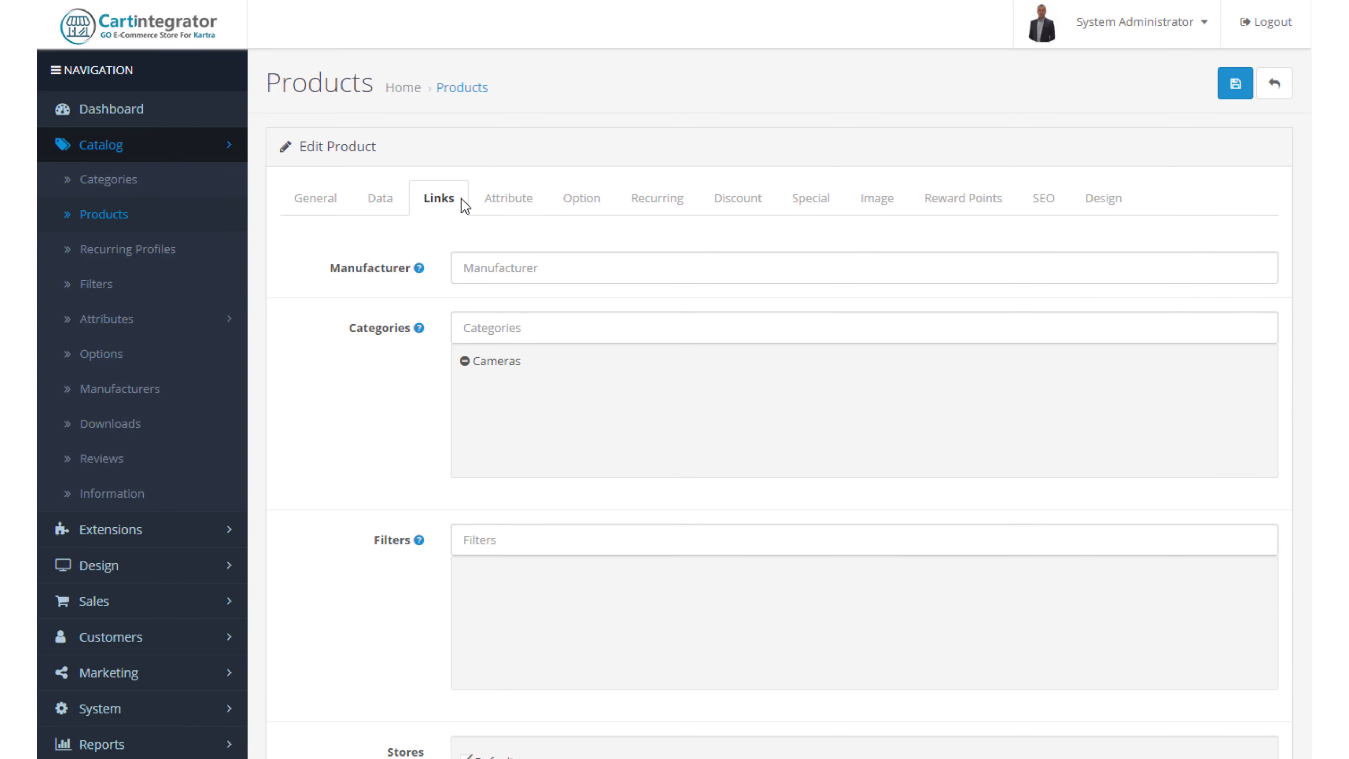
left_click(509, 204)
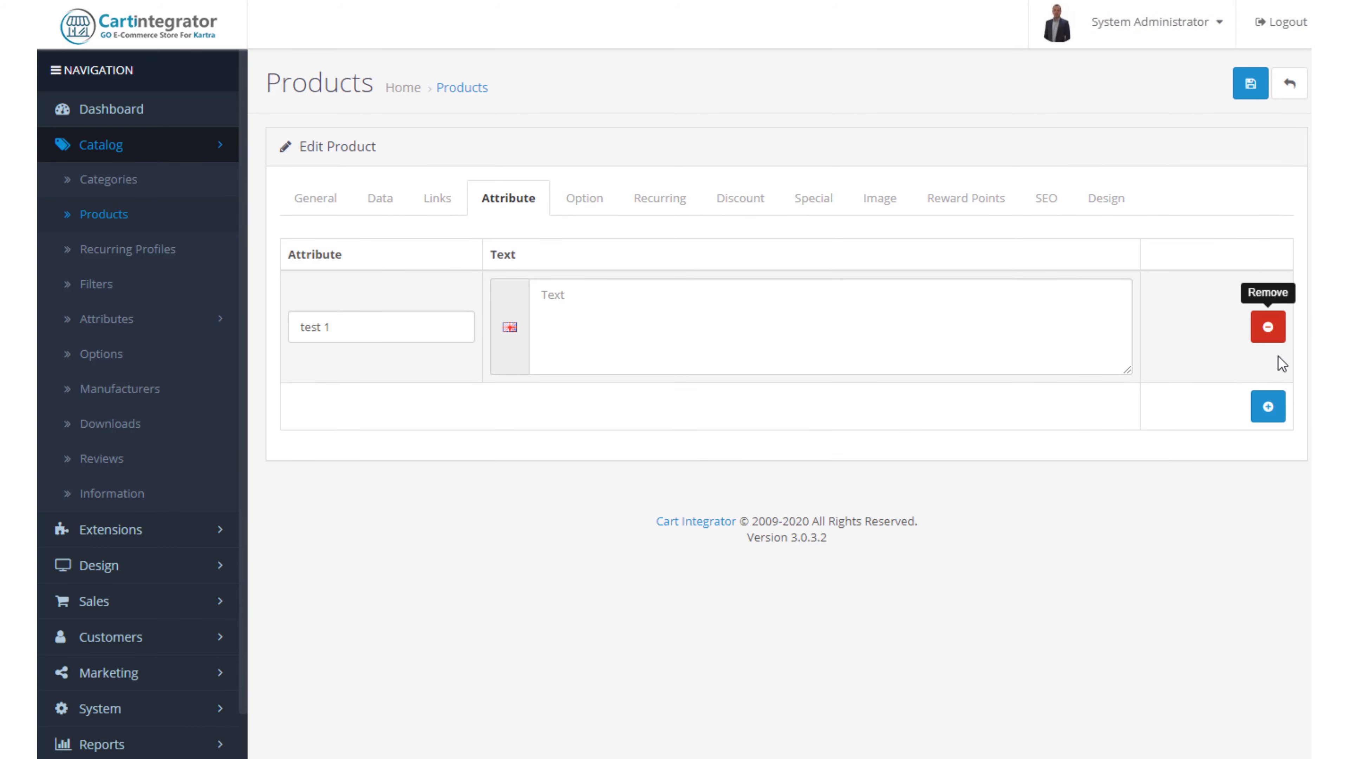
left_click(1056, 339)
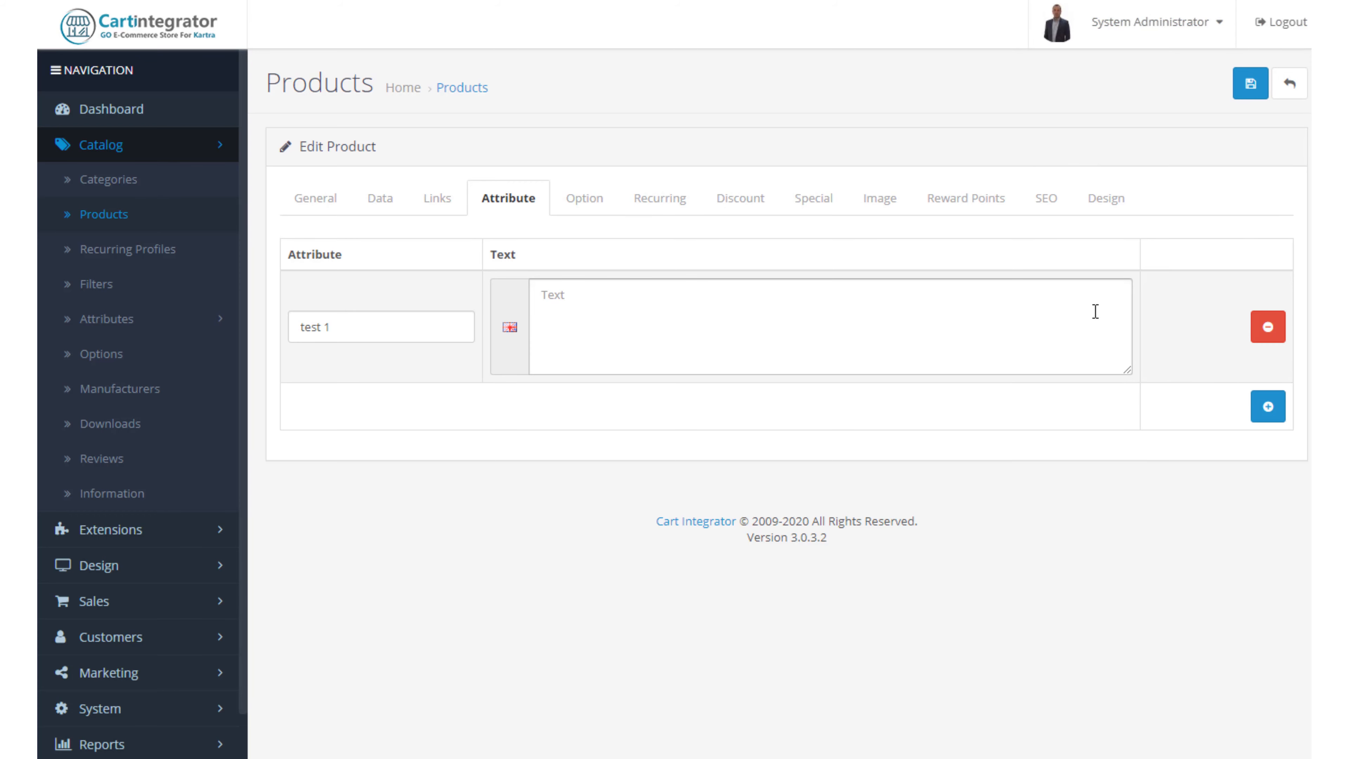